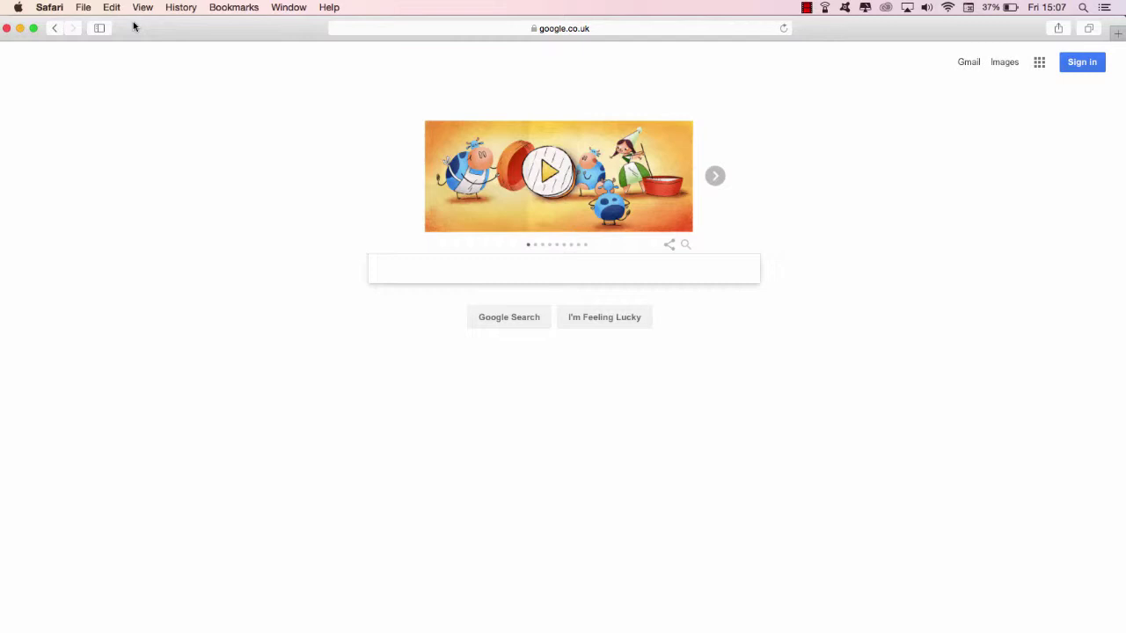
# Search Google for 'Pixton'
pyautogui.write('Pi')
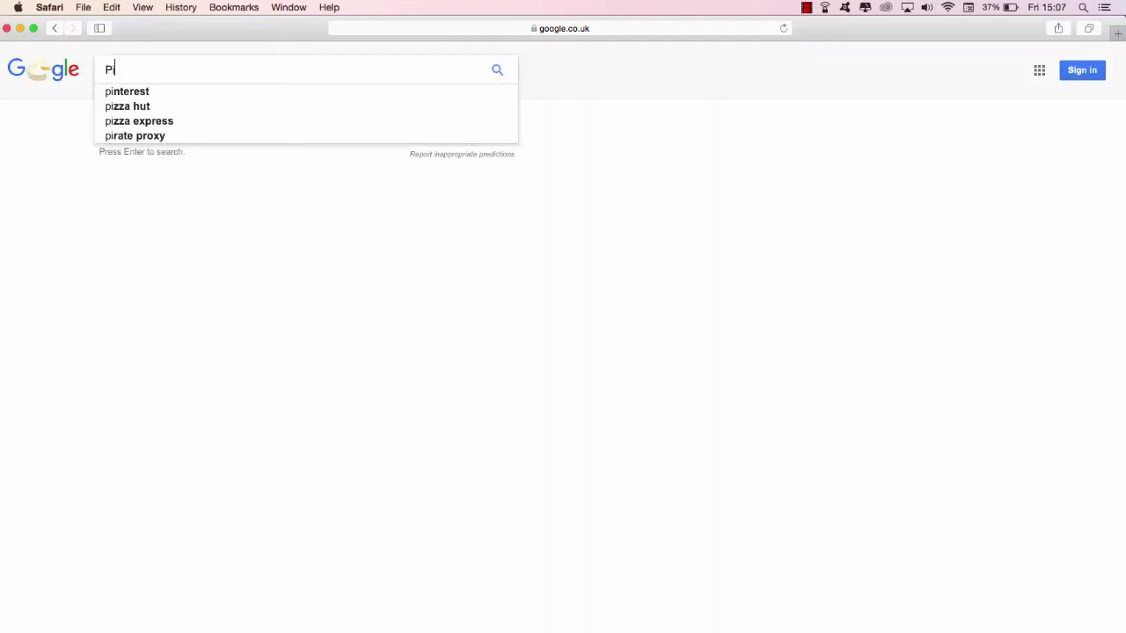
pyautogui.write('xton')
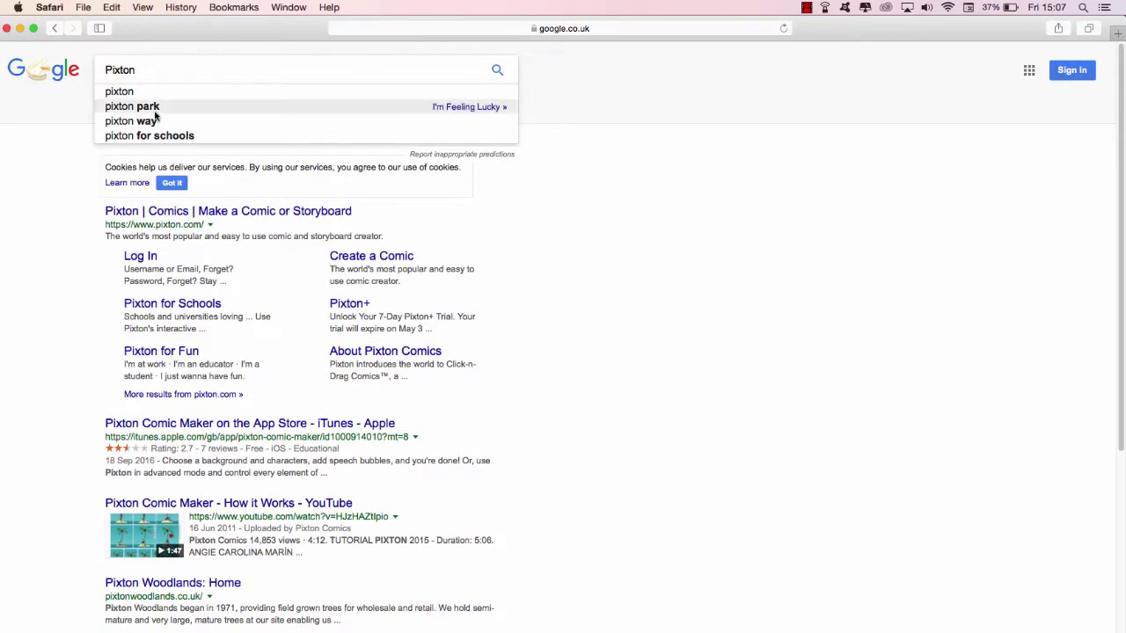
# Open the Pixton site, go through the educator sign-up path, and log in with the saved account
pyautogui.click(246, 212)
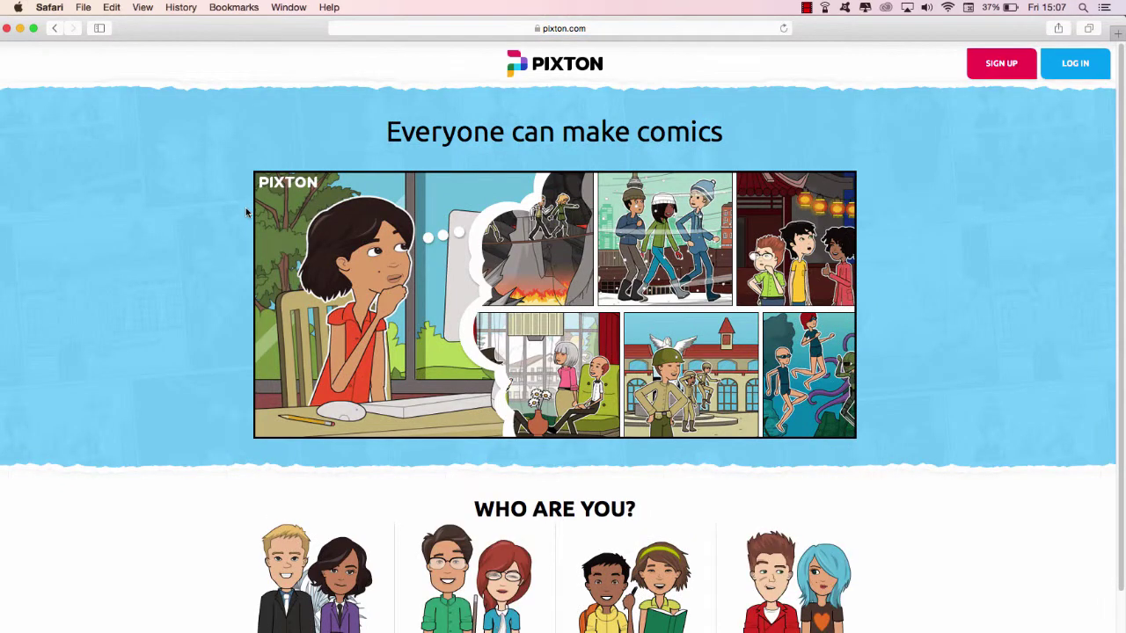
pyautogui.click(999, 71)
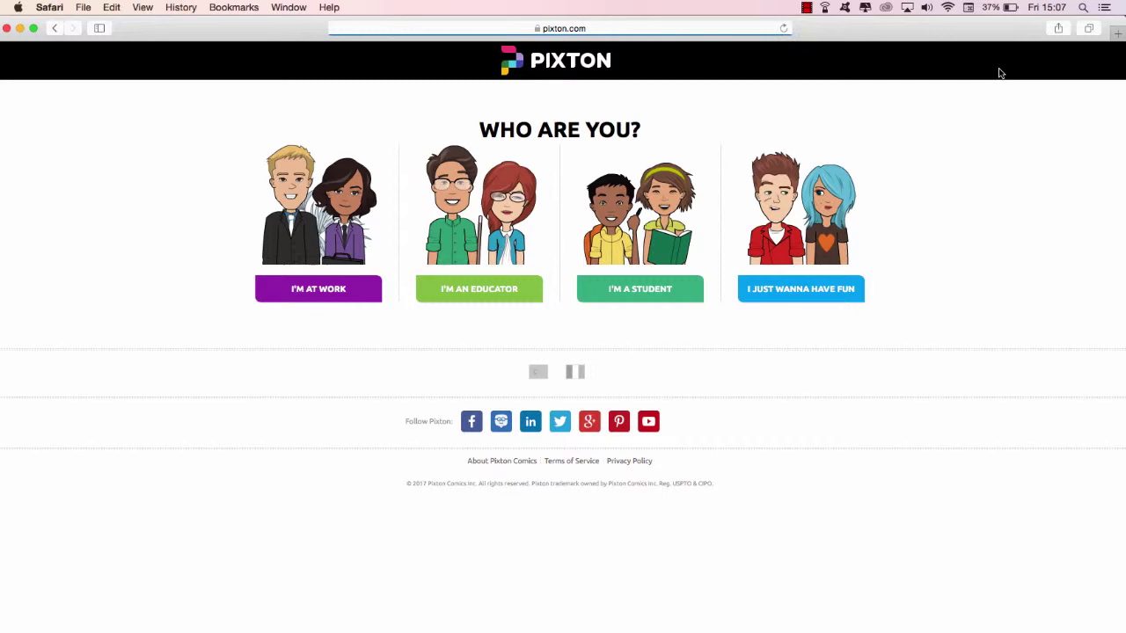
pyautogui.click(491, 238)
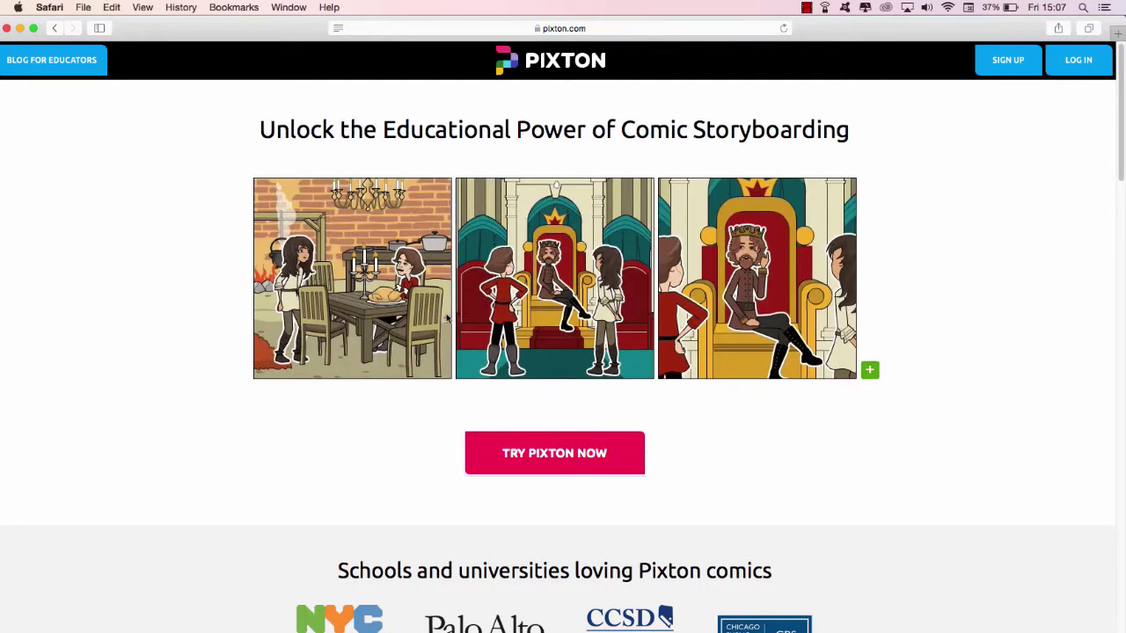
pyautogui.click(504, 452)
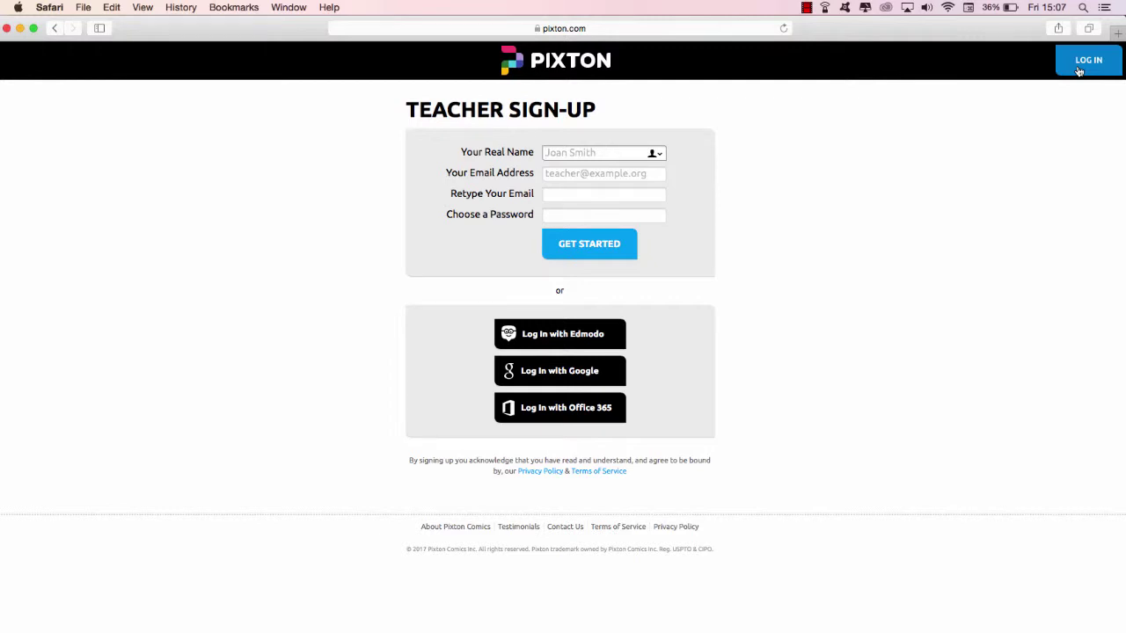
pyautogui.click(1079, 70)
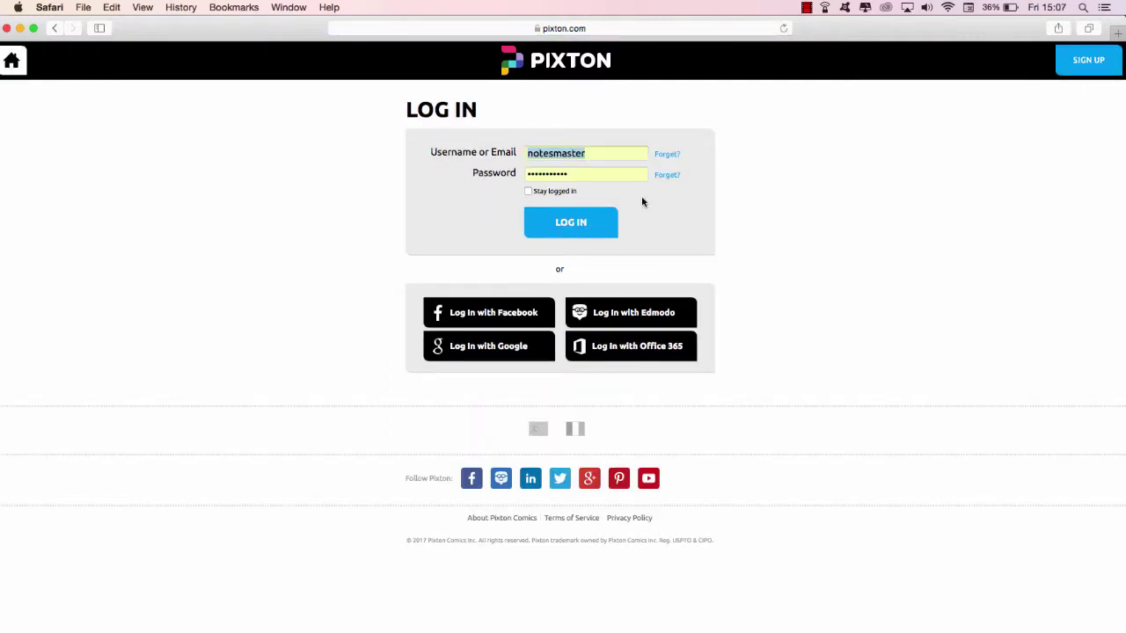
pyautogui.click(586, 224)
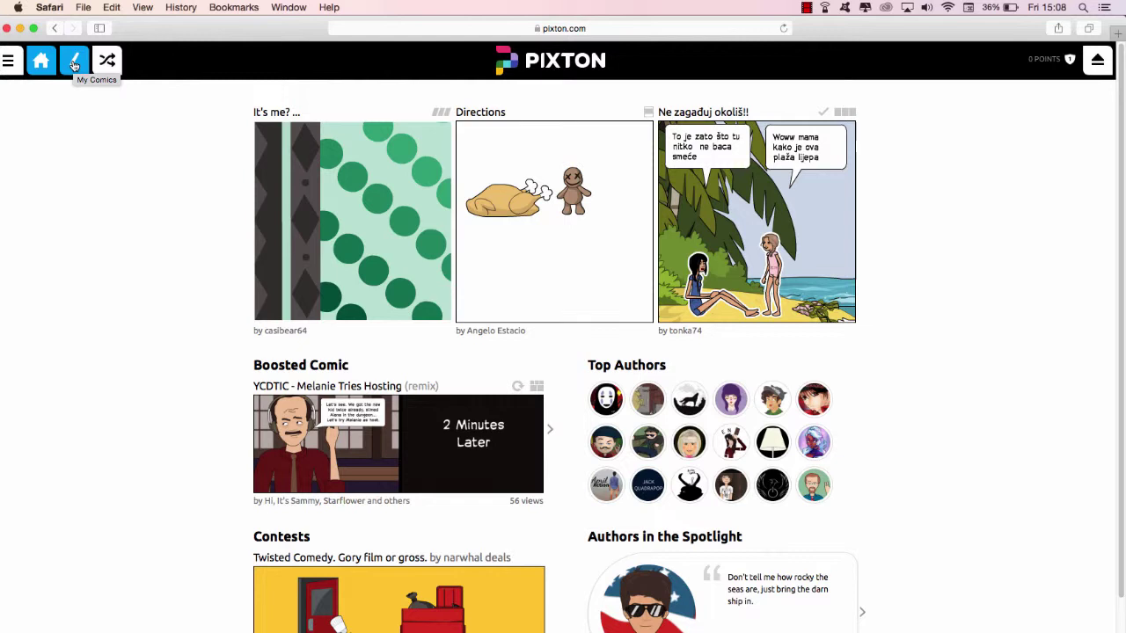
# From My Comics, create a new Comic Strip in Basic mode
pyautogui.click(76, 66)
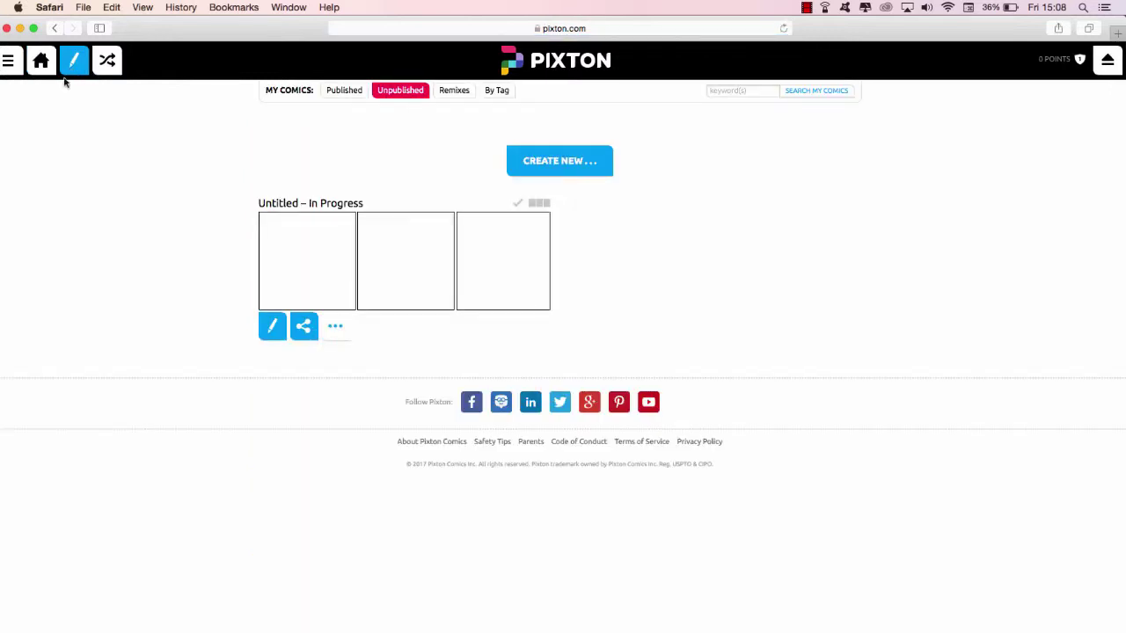
pyautogui.click(578, 171)
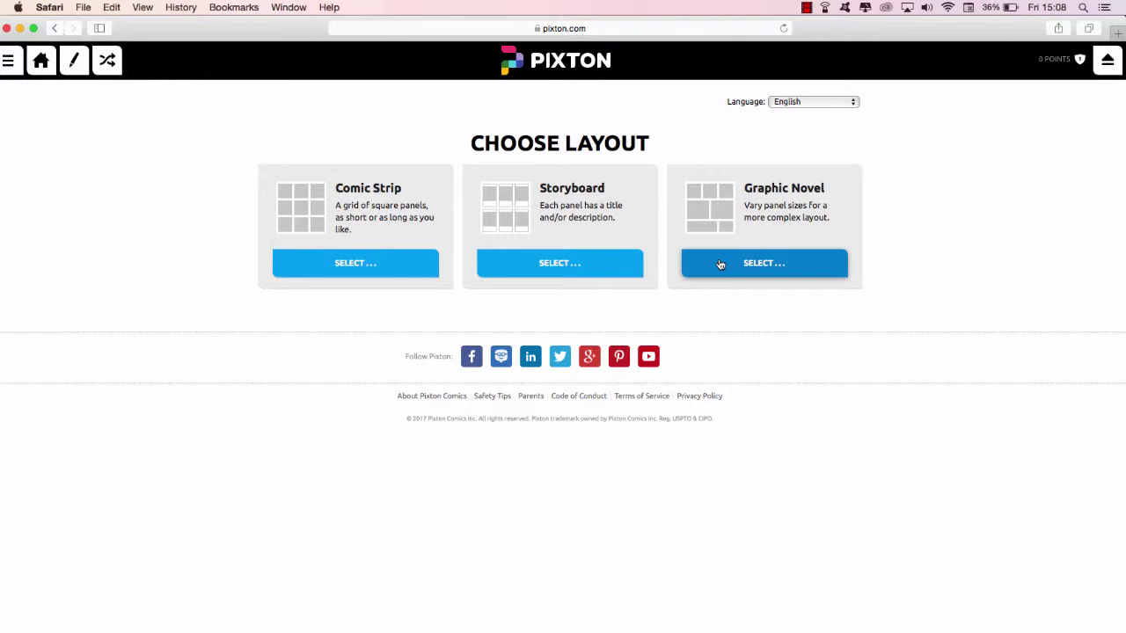
pyautogui.click(346, 269)
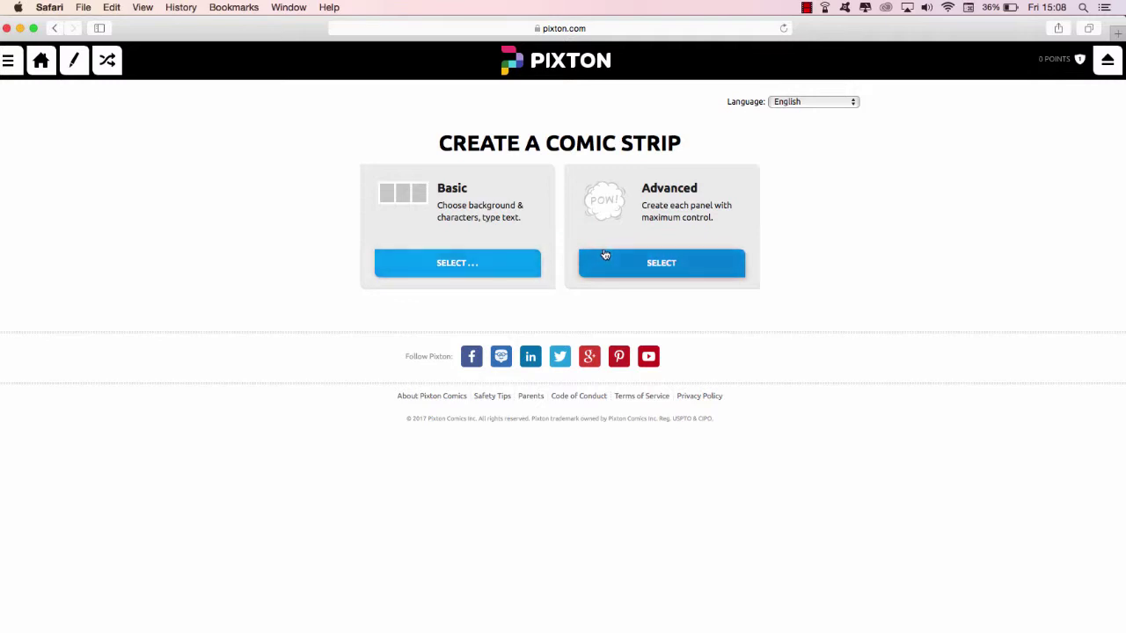
pyautogui.click(476, 262)
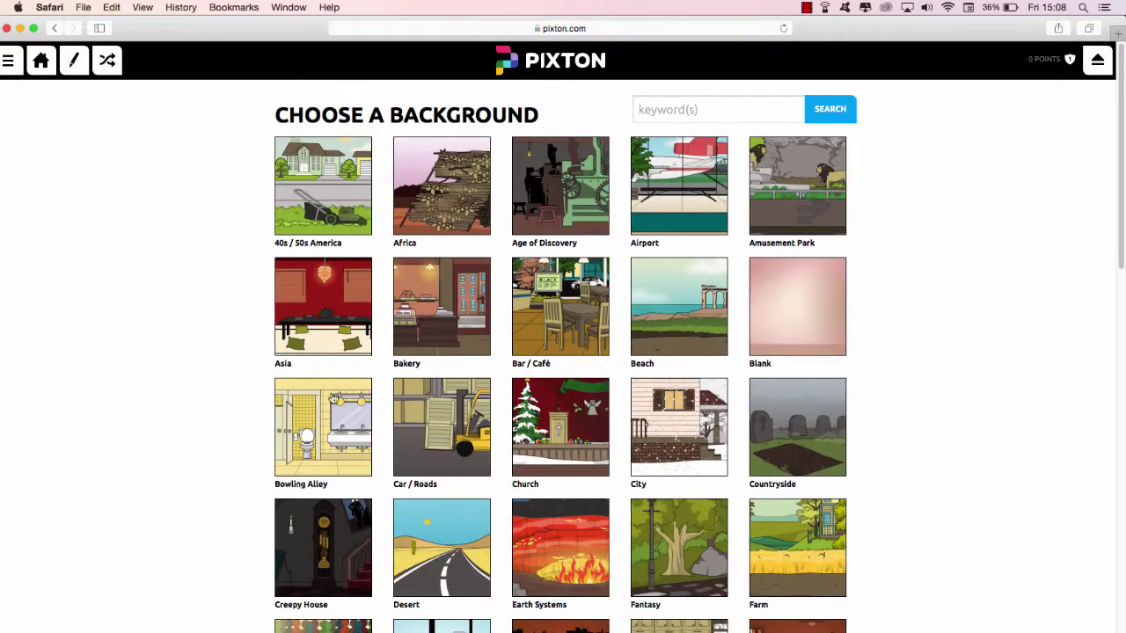
# Choose the Africa mountain-and-grazing-deer background for the first panel
pyautogui.scroll(-1, 661, 520)
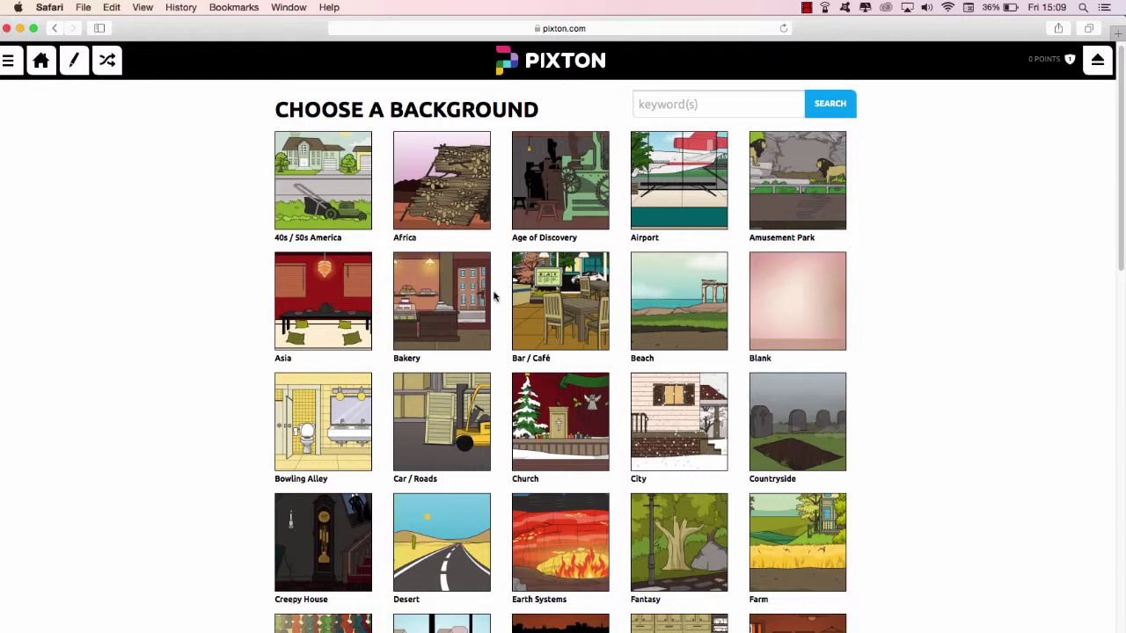
pyautogui.click(449, 198)
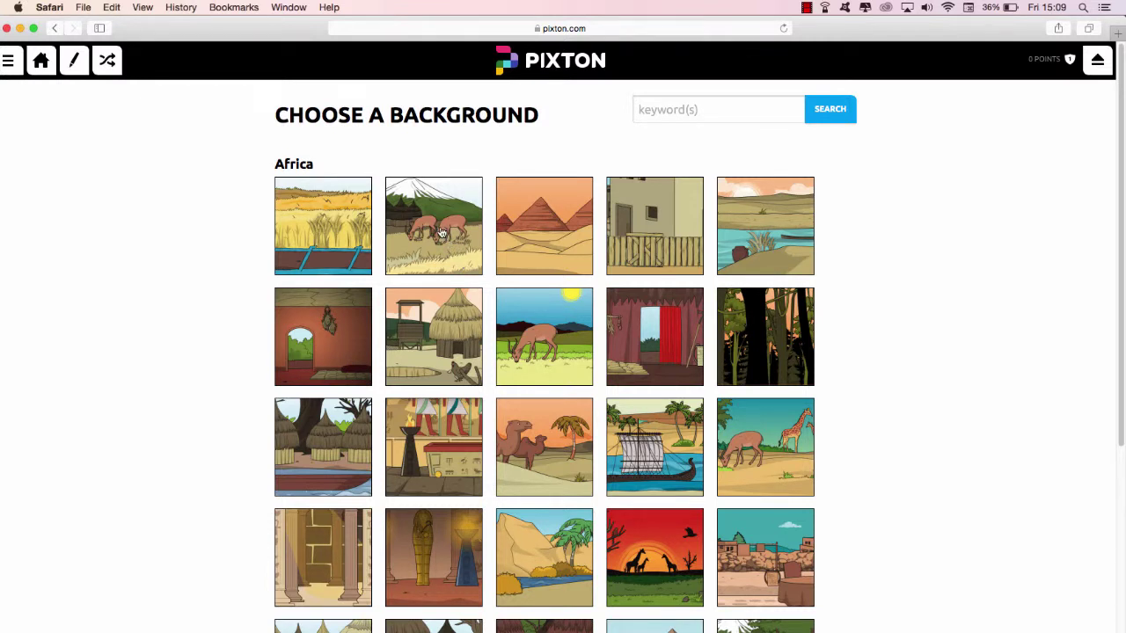
pyautogui.click(442, 231)
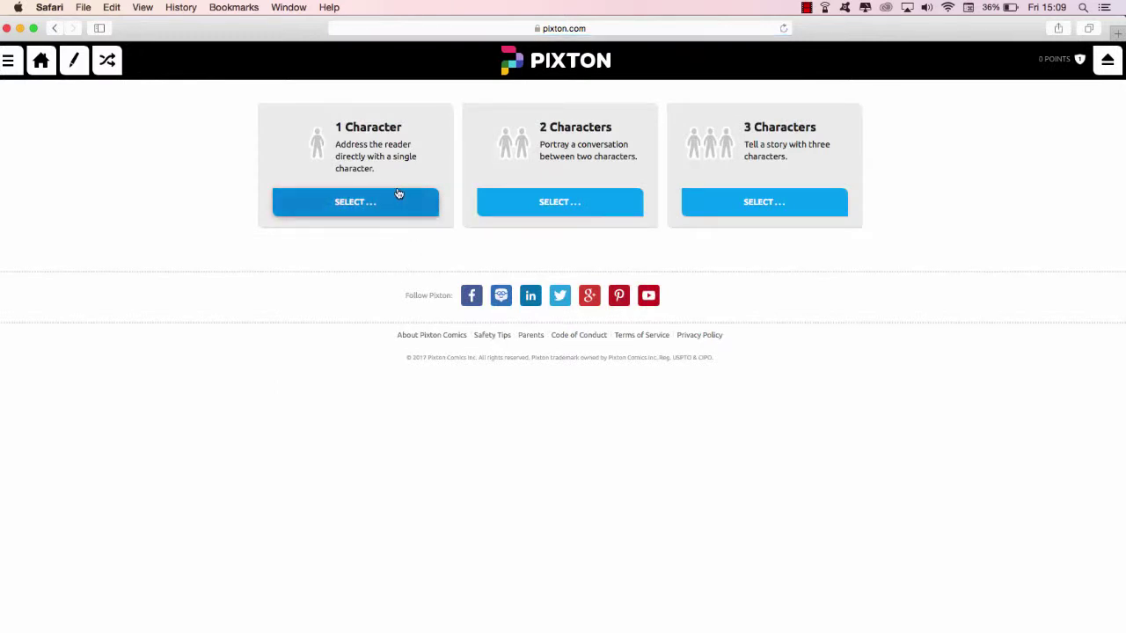
# Add two characters, a woman and a man, to the panel
pyautogui.click(565, 210)
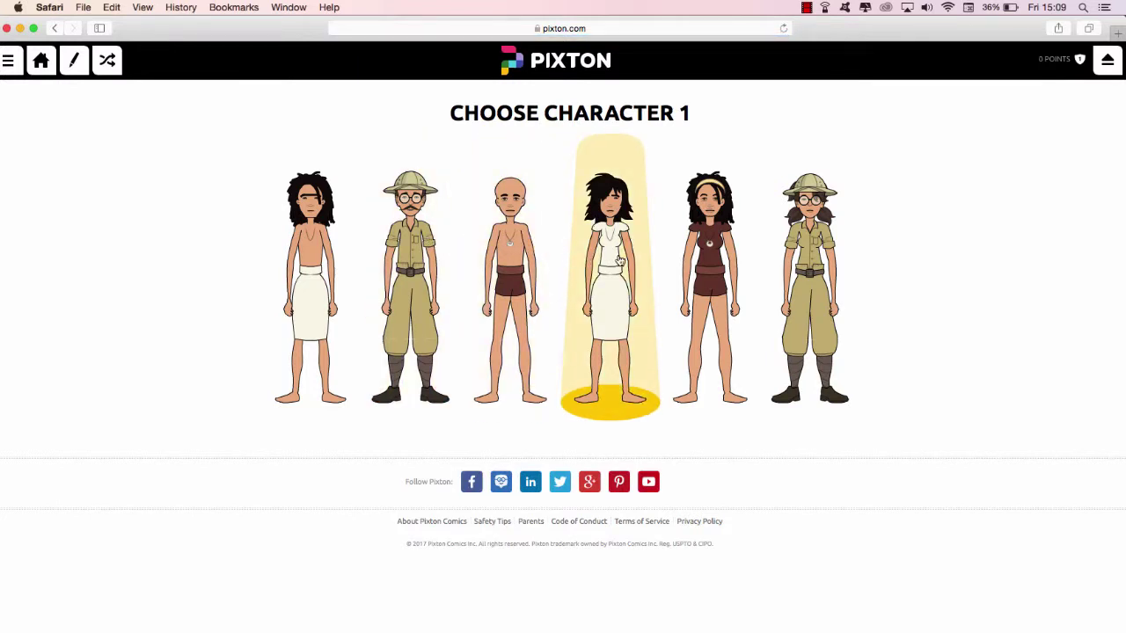
pyautogui.click(690, 249)
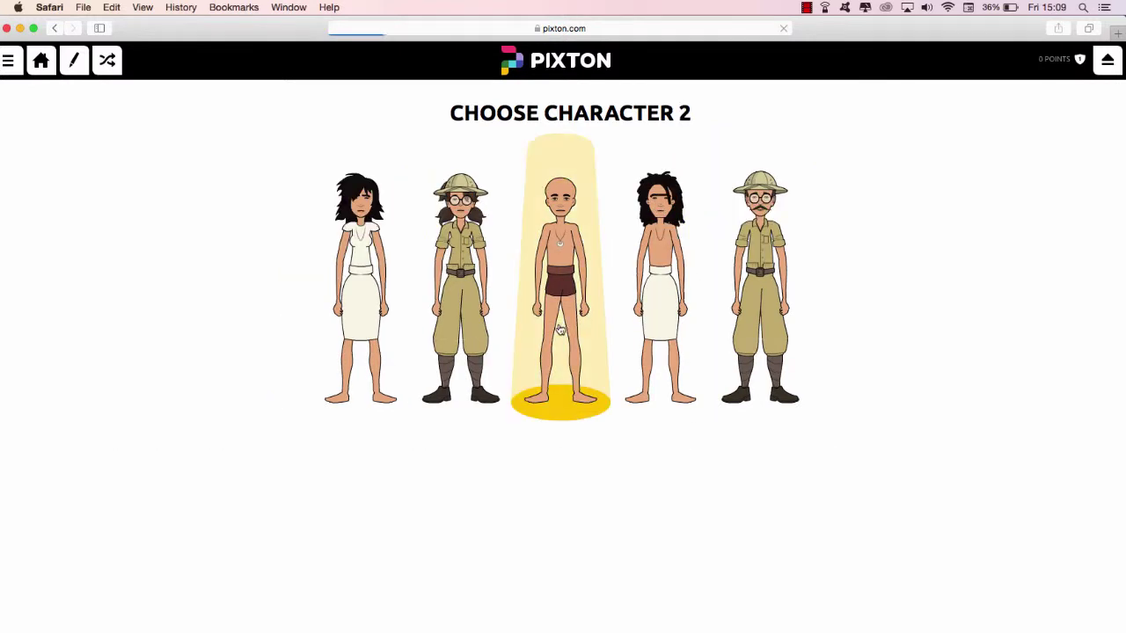
pyautogui.click(624, 301)
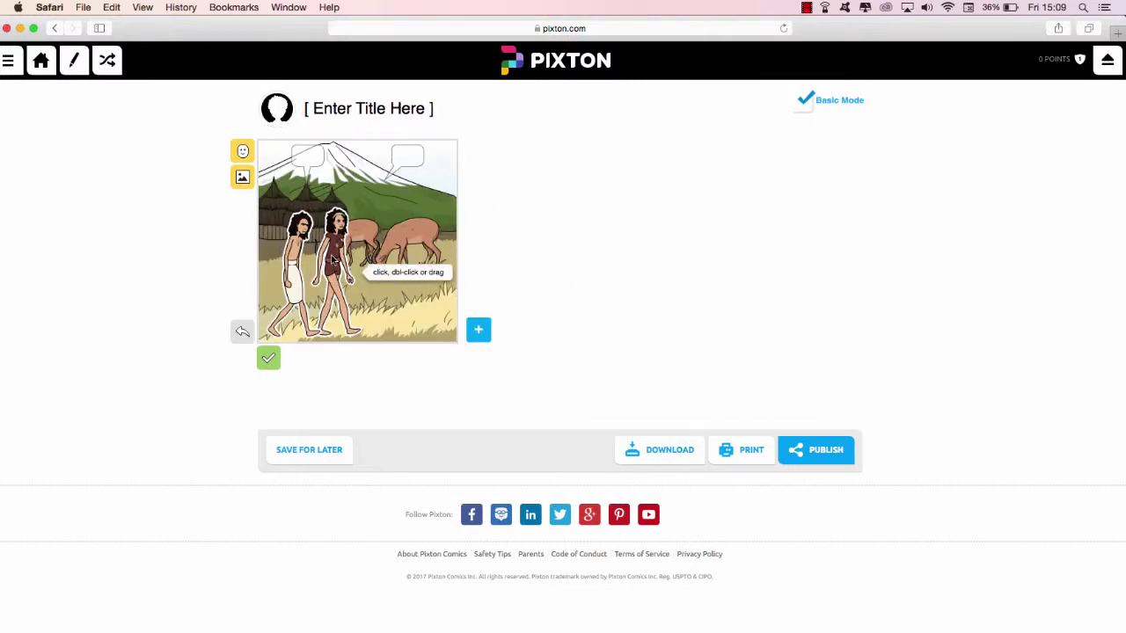
# Reposition both walkers and write 'Are we there yet?' and 'Not too far, the soil is very soft'
pyautogui.moveTo(332, 259); pyautogui.dragTo(400, 255)
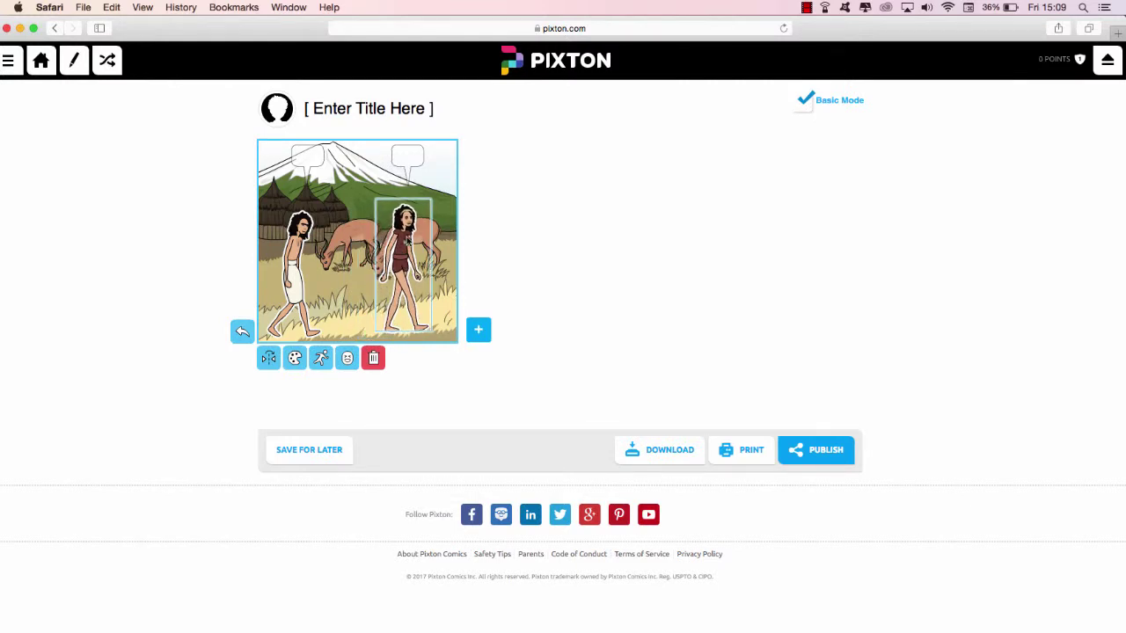
pyautogui.moveTo(305, 240)
pyautogui.mouseDown()
pyautogui.moveTo(331, 240)
pyautogui.moveTo(316, 240)
pyautogui.mouseUp()
pyautogui.click(306, 159)
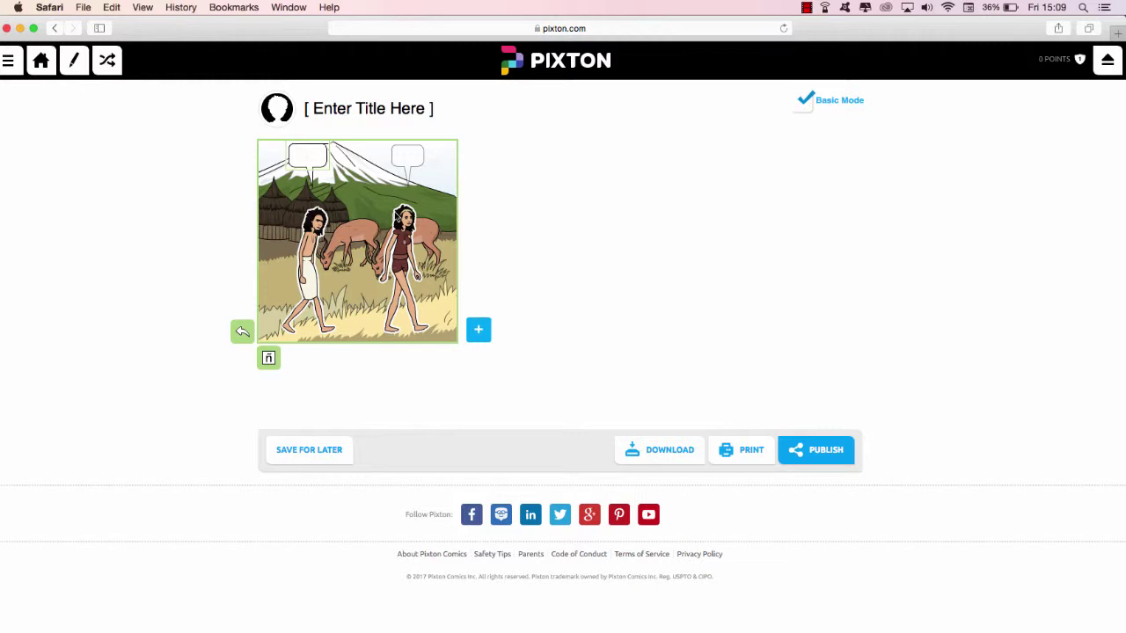
pyautogui.write('Are w')
pyautogui.write('e there yet')
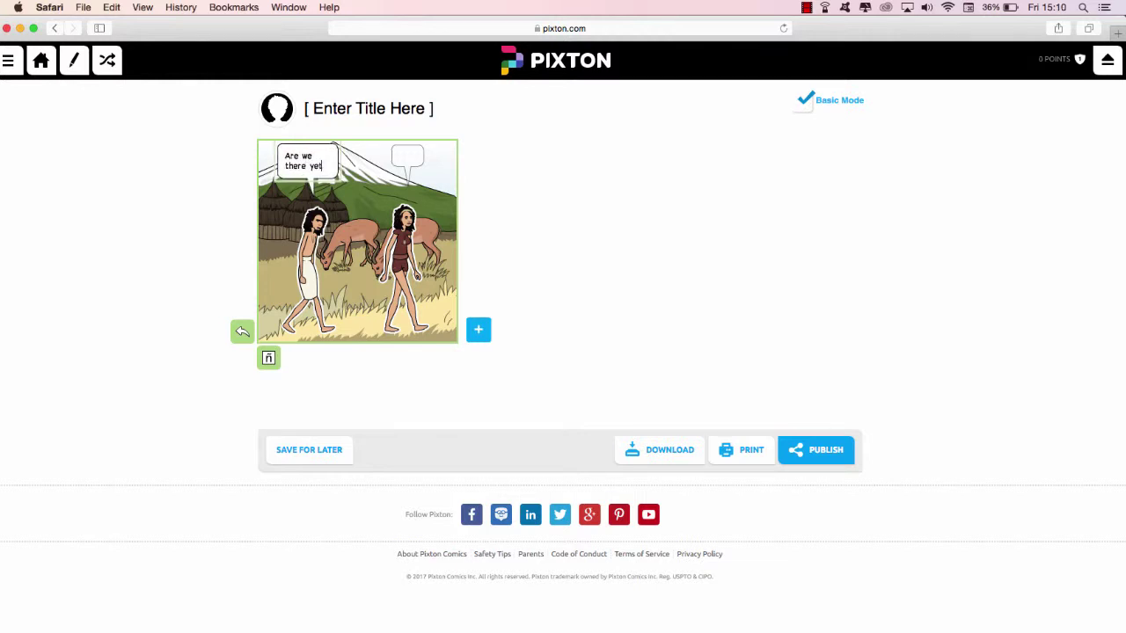
pyautogui.write('?')
pyautogui.click(407, 161)
pyautogui.write('N')
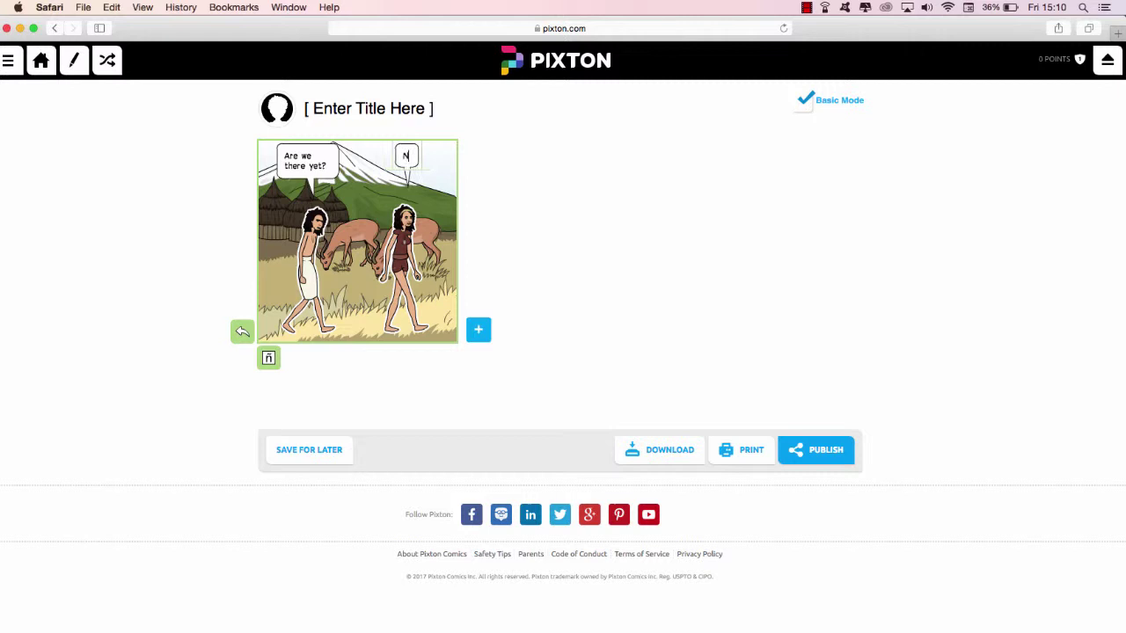
pyautogui.write('ot too far')
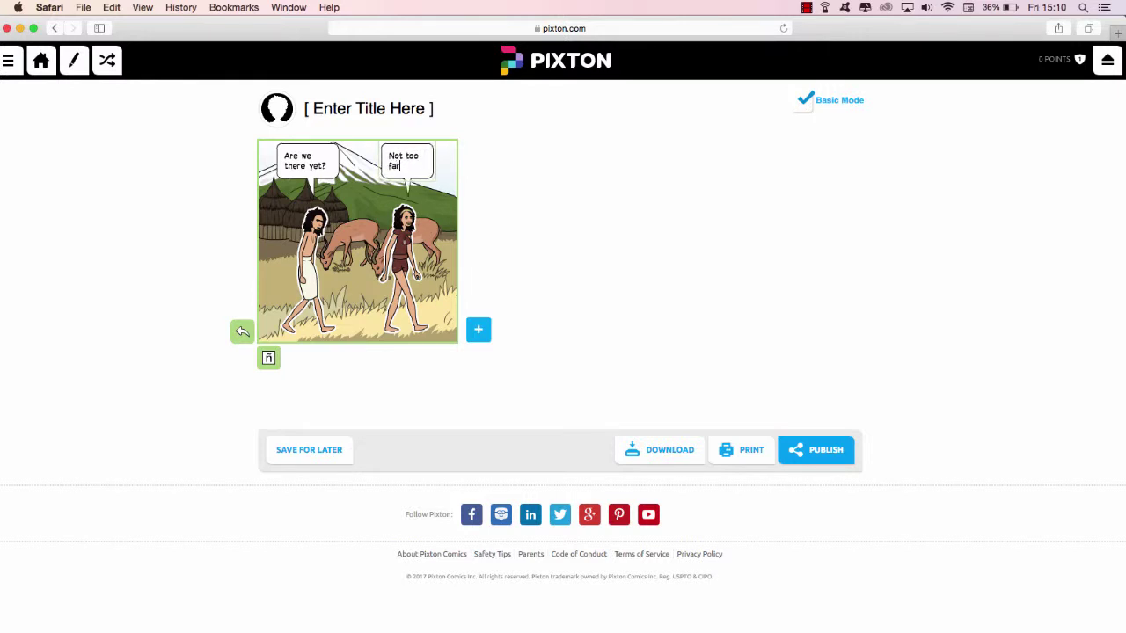
pyautogui.write(', the s')
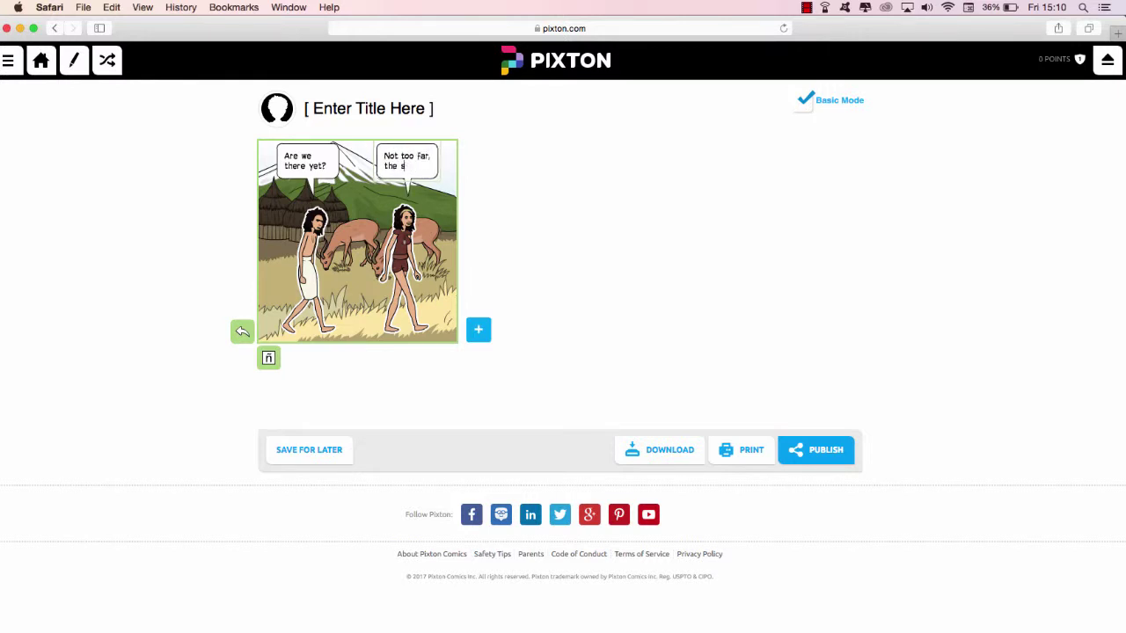
pyautogui.write('oil is ver')
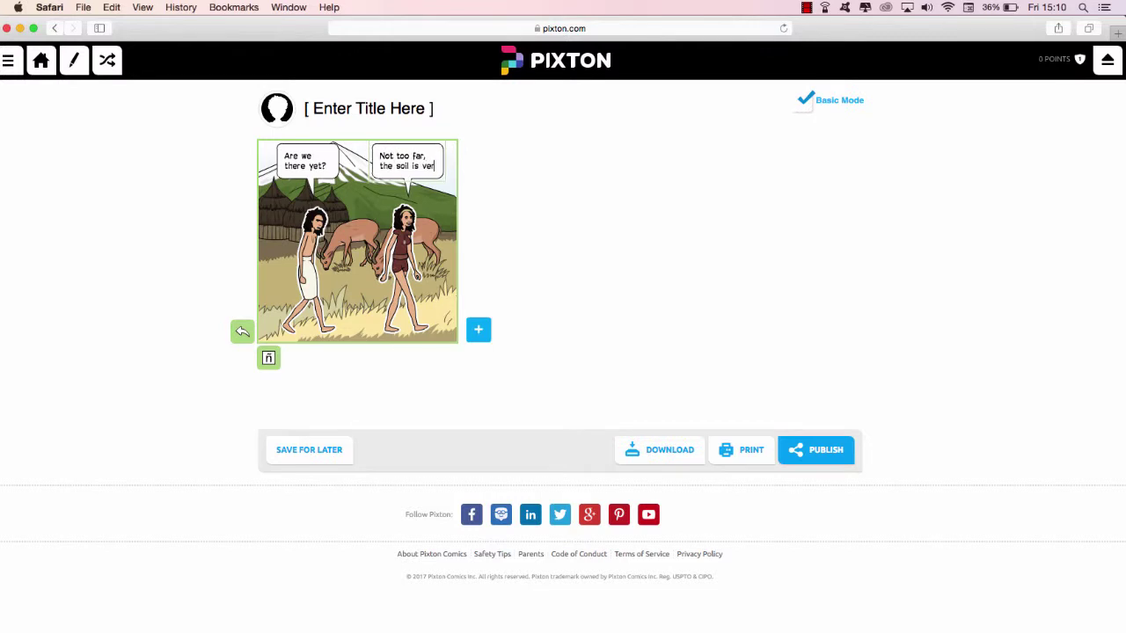
pyautogui.write('y soft')
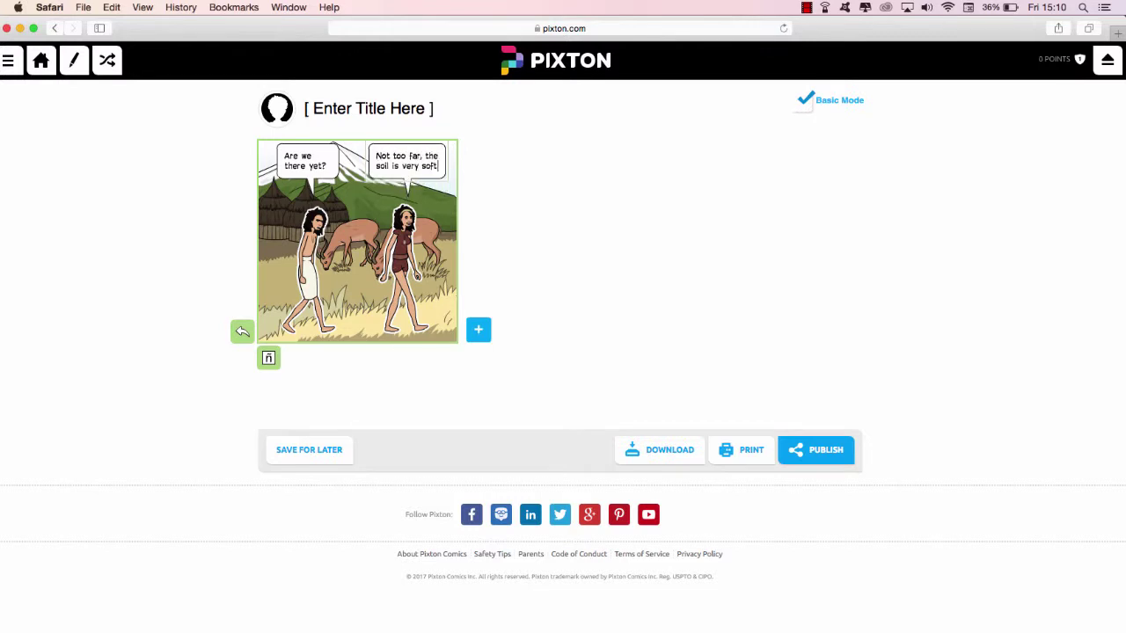
# Add a second panel with bubbles 'My feet hurt' and 'This soil is good for farming'
pyautogui.click(479, 331)
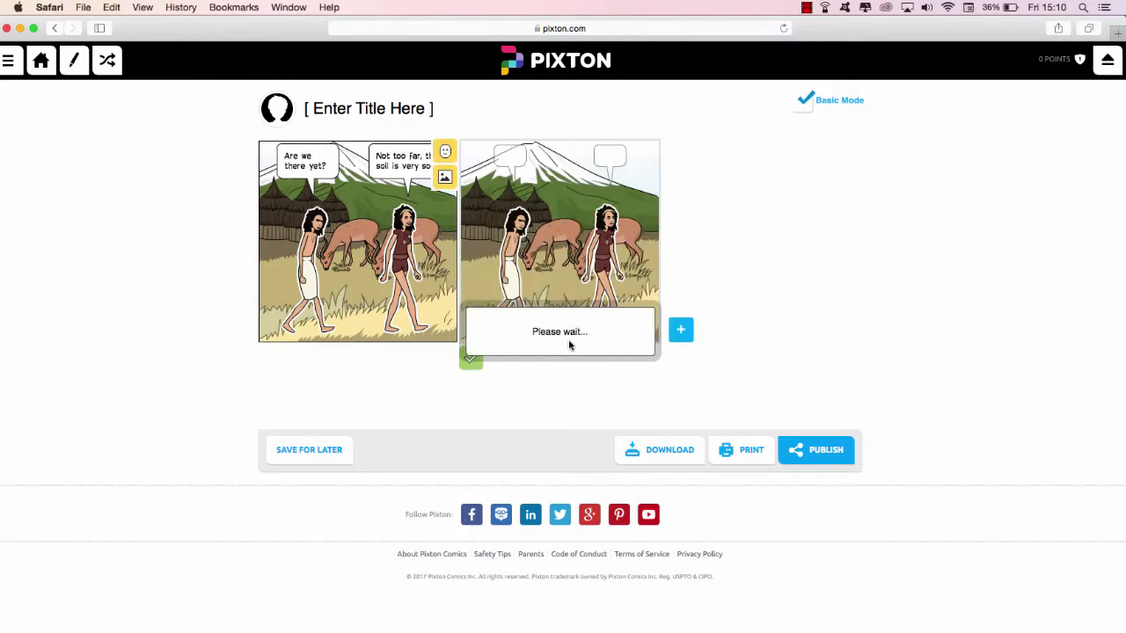
pyautogui.click(505, 159)
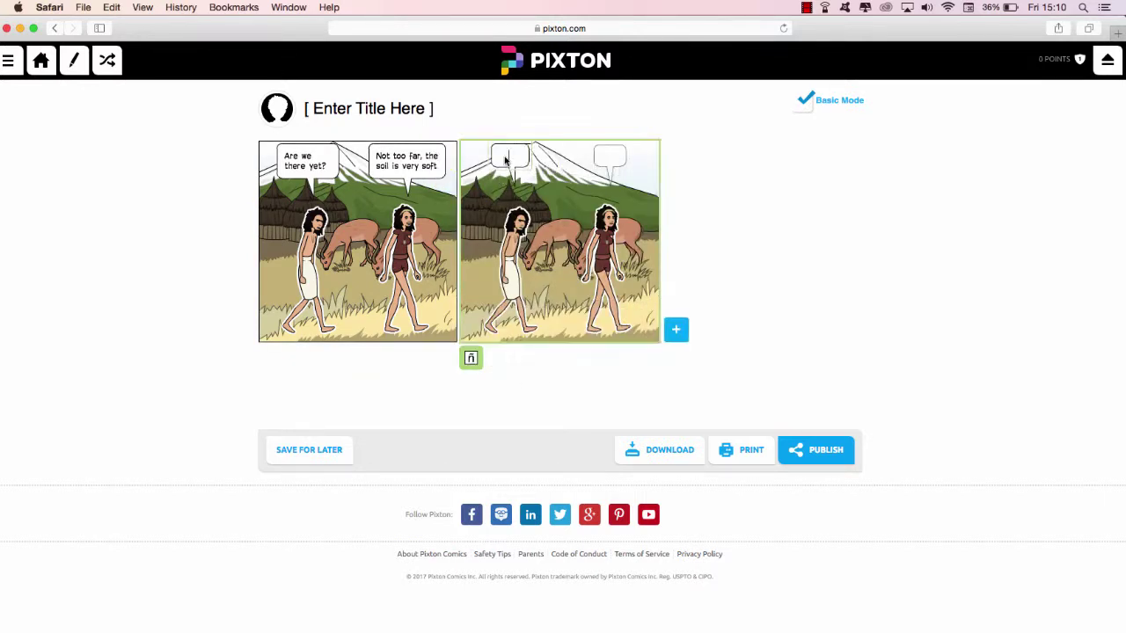
pyautogui.write('My feet hurt')
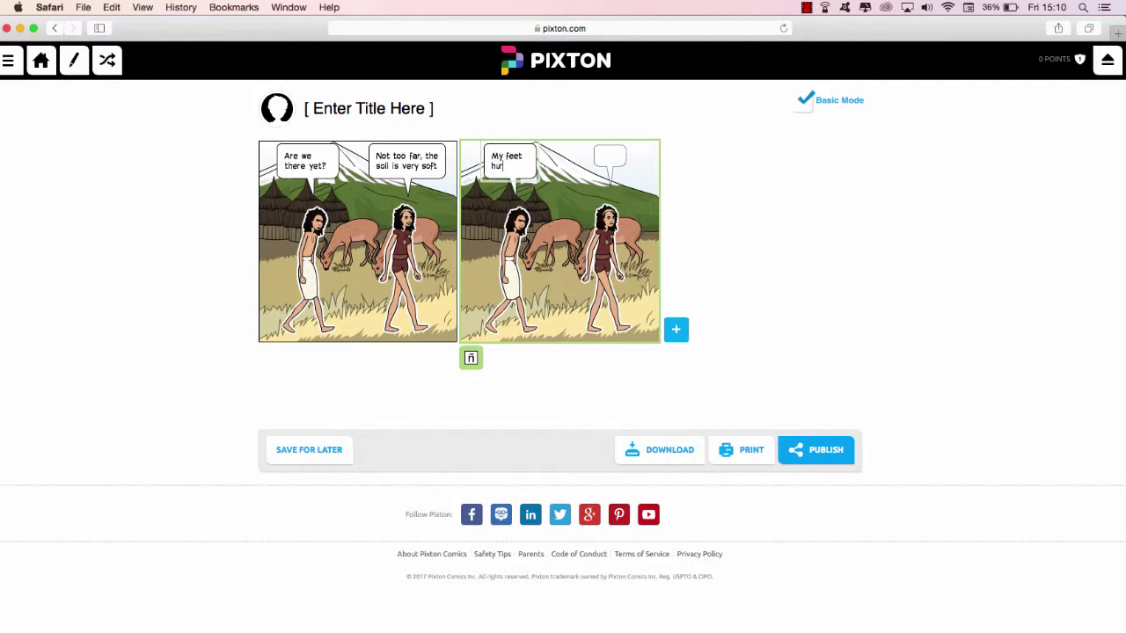
pyautogui.click(611, 159)
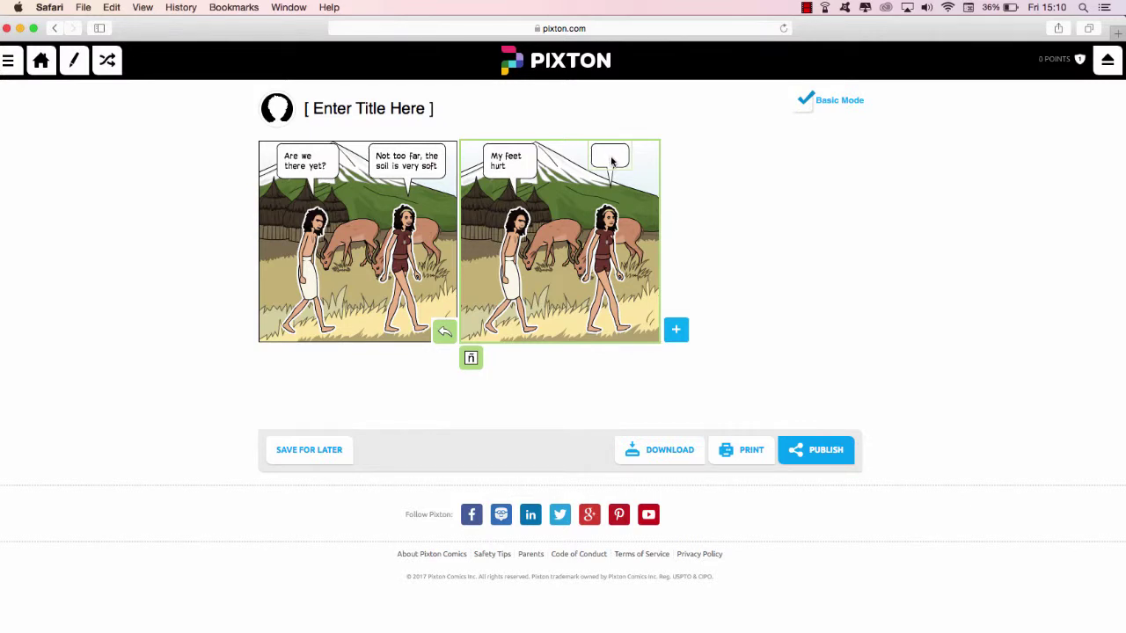
pyautogui.write('This soil is good')
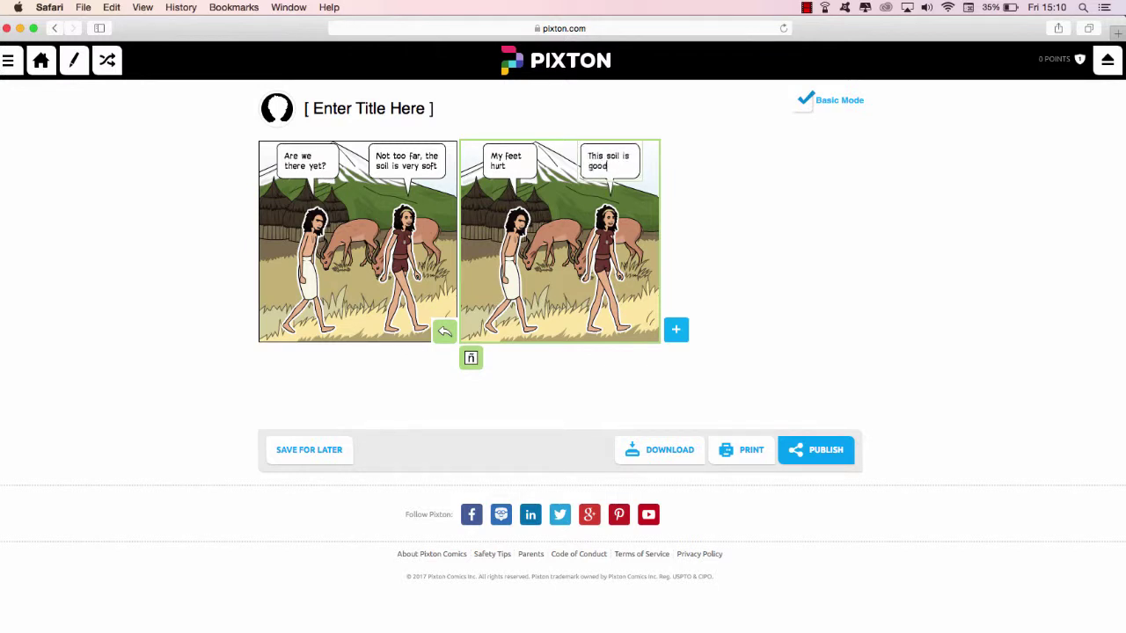
pyautogui.write(' for ')
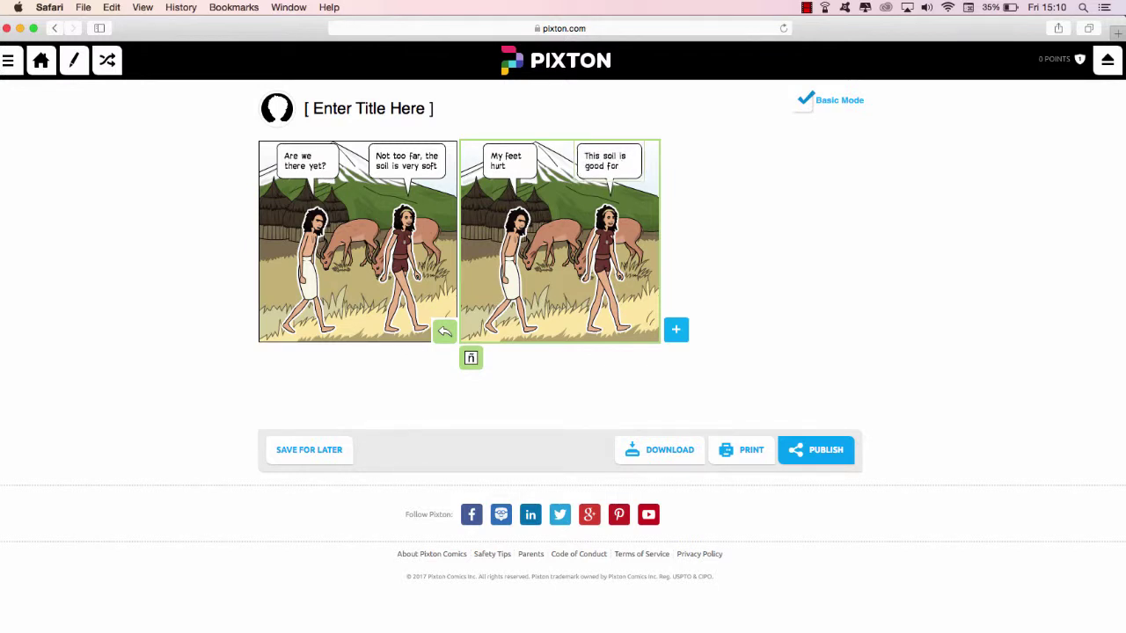
pyautogui.write('farming!')
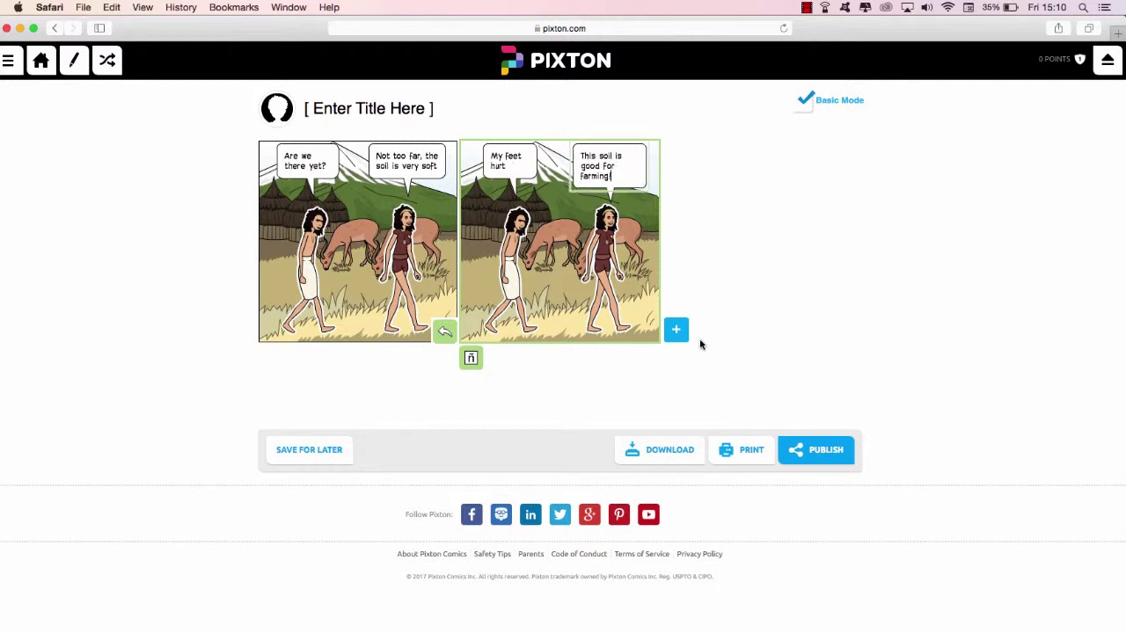
pyautogui.click(280, 194)
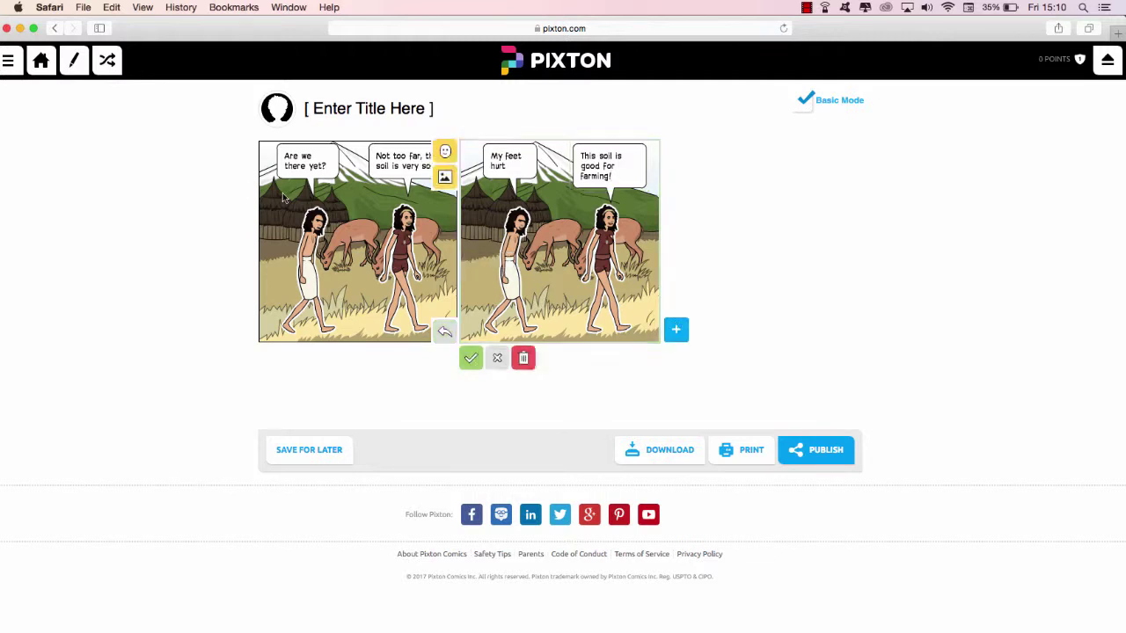
# Save the second panel, attempt a download, and dismiss the Pixton+ upgrade offer
pyautogui.click(471, 359)
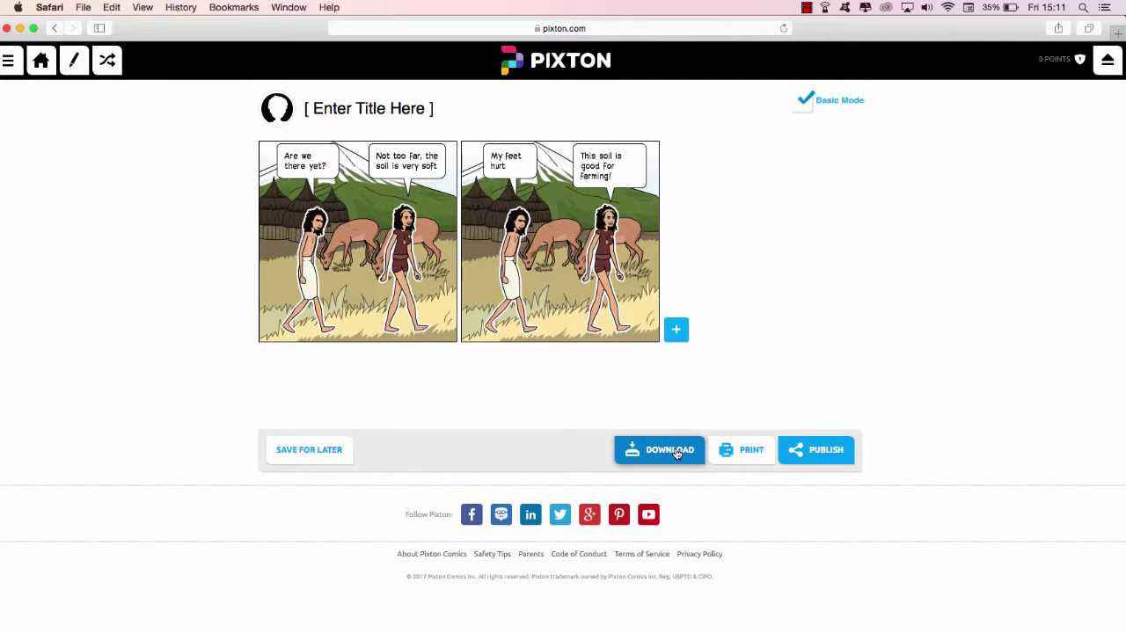
pyautogui.click(676, 452)
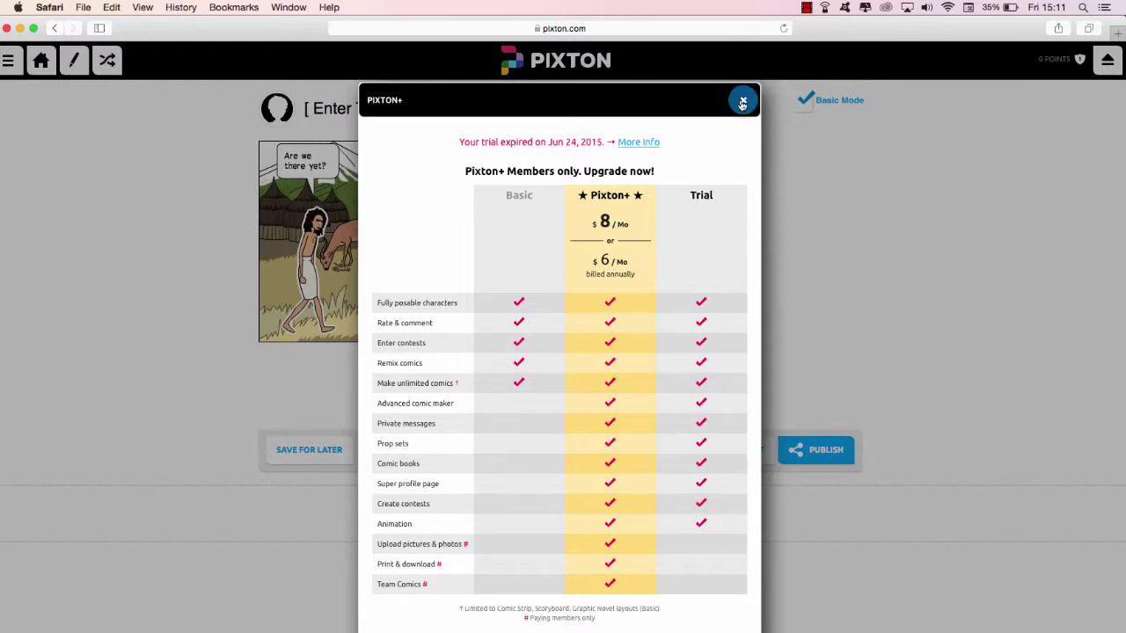
pyautogui.click(744, 102)
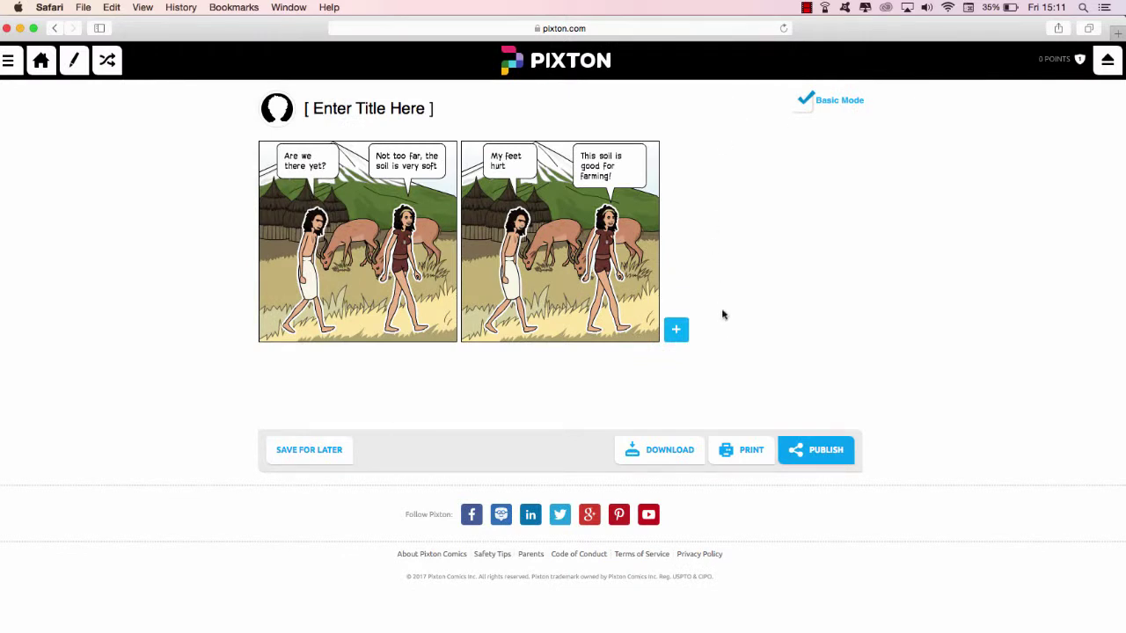
# Open the Publish form and enter 'Walking' as the comic title
pyautogui.click(823, 455)
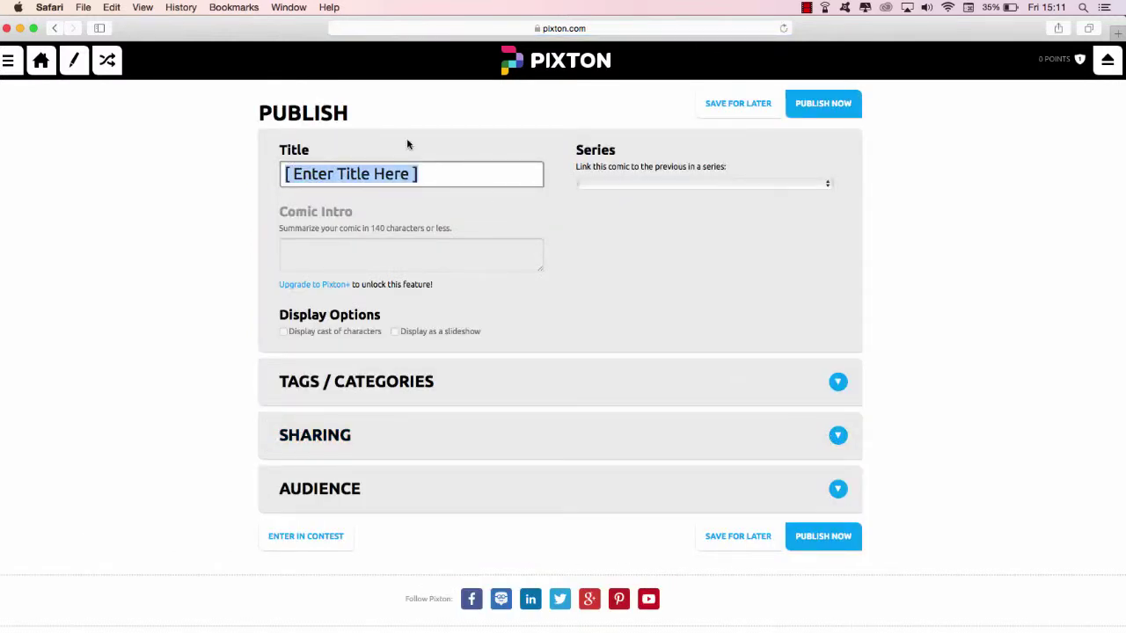
pyautogui.write('Walking')
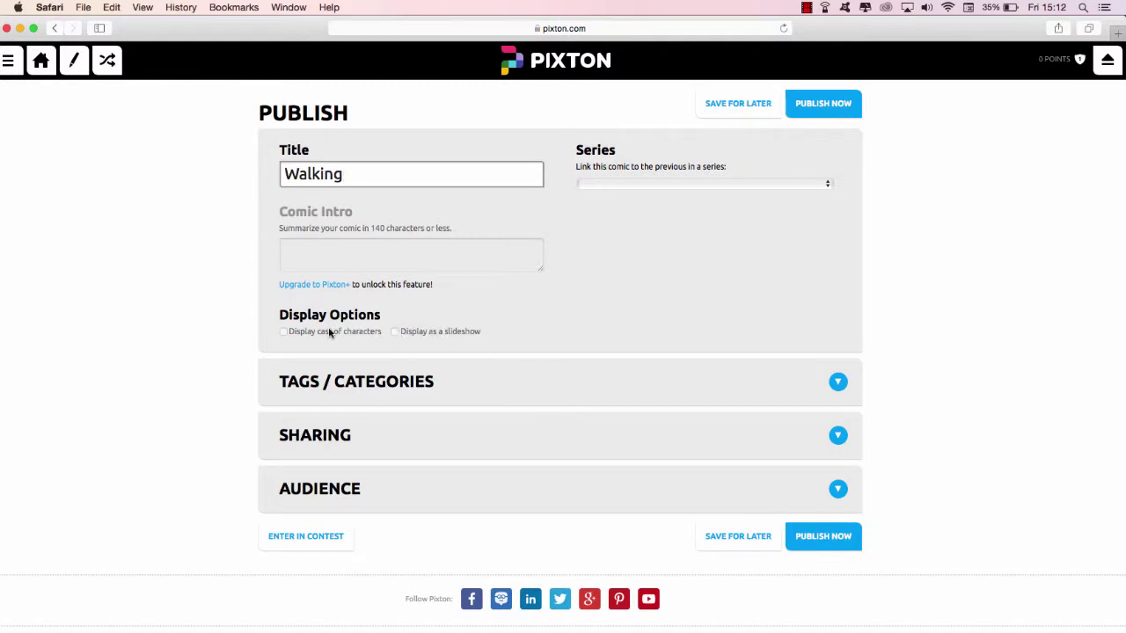
# Set category Educational, allow remixes, choose audience All ages, then publish the comic
pyautogui.click(380, 380)
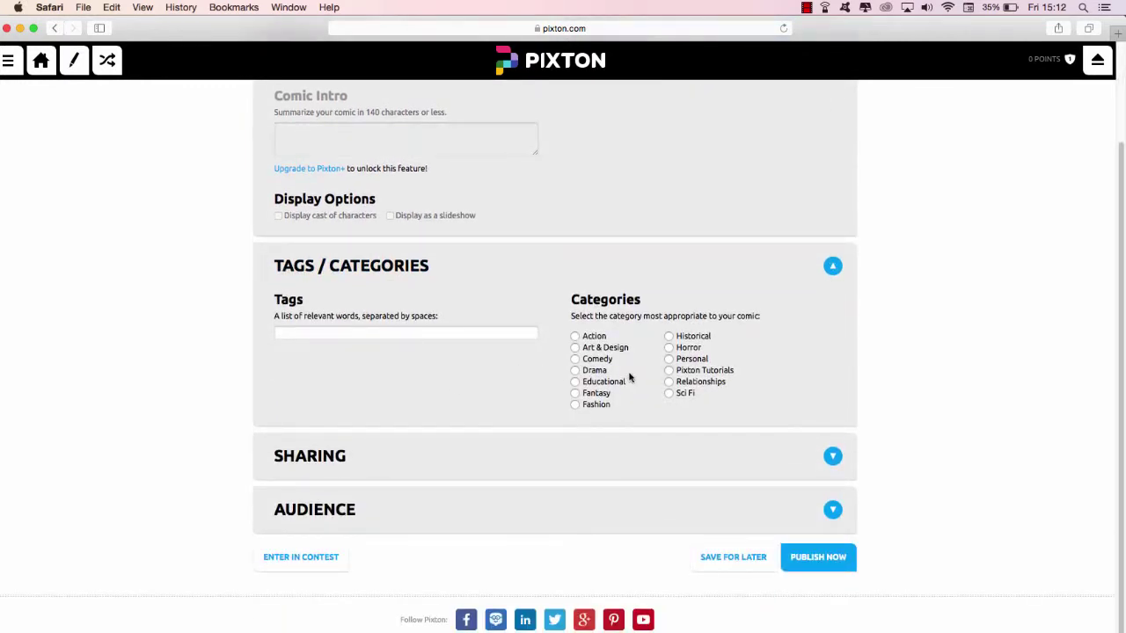
pyautogui.click(576, 382)
pyautogui.click(573, 465)
pyautogui.scroll(-3, 574, 461)
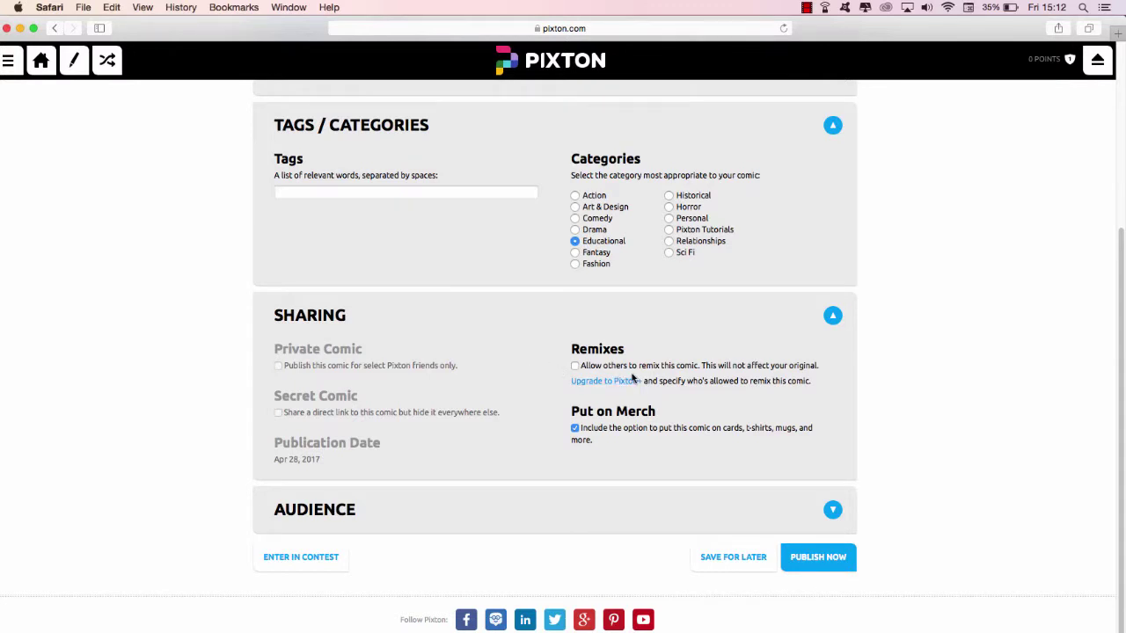
pyautogui.click(575, 366)
pyautogui.click(408, 510)
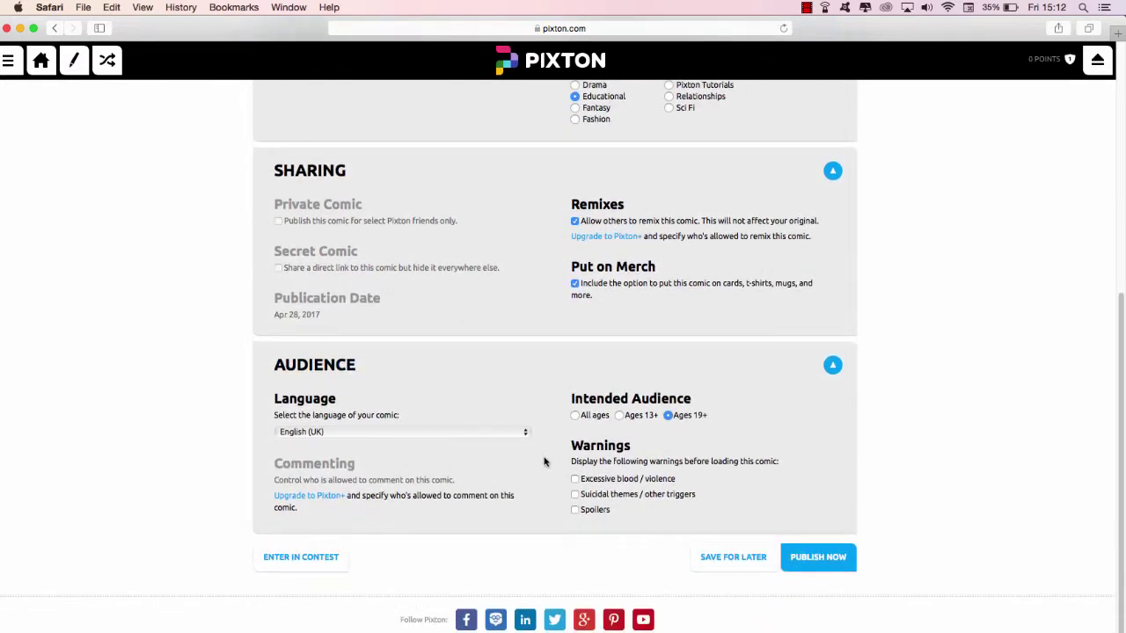
pyautogui.click(574, 416)
pyautogui.click(798, 561)
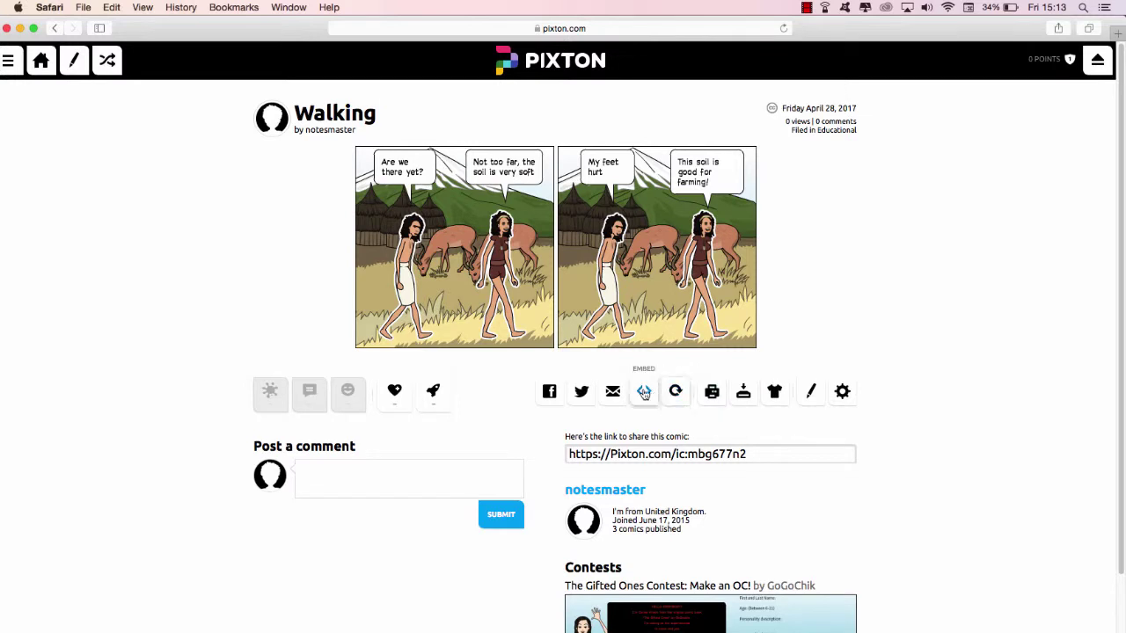
# Open the Embed dialog to get the iframe code for 'Walking'
pyautogui.click(643, 392)
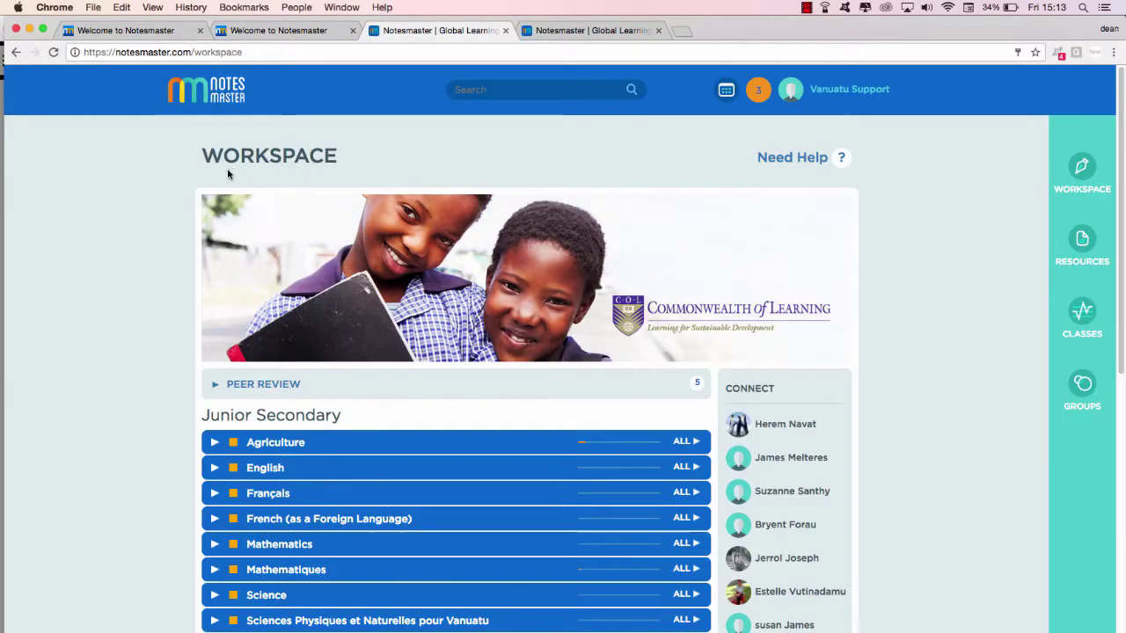
# Expand Agriculture > Topics > Soils in the subject tree
pyautogui.click(377, 442)
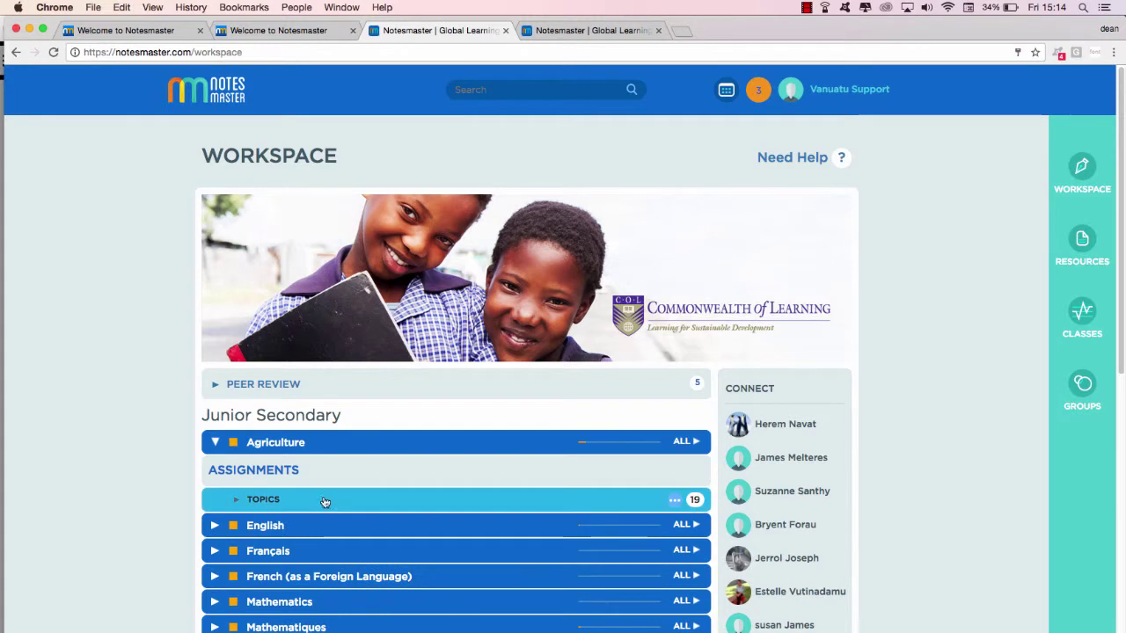
pyautogui.click(325, 501)
pyautogui.scroll(-3, 325, 503)
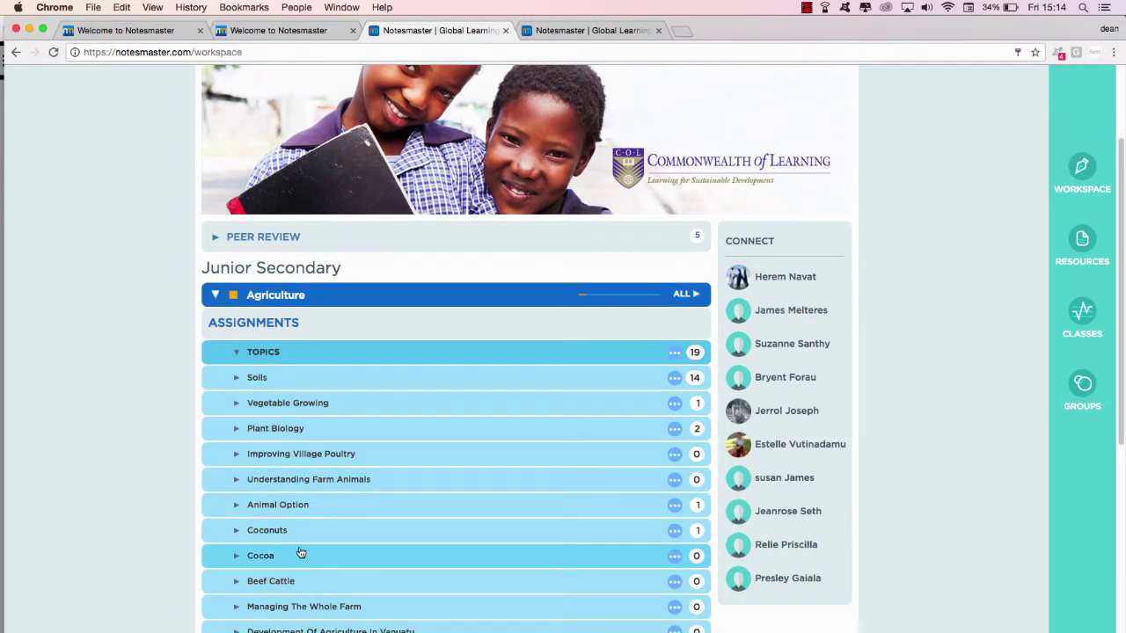
pyautogui.click(303, 384)
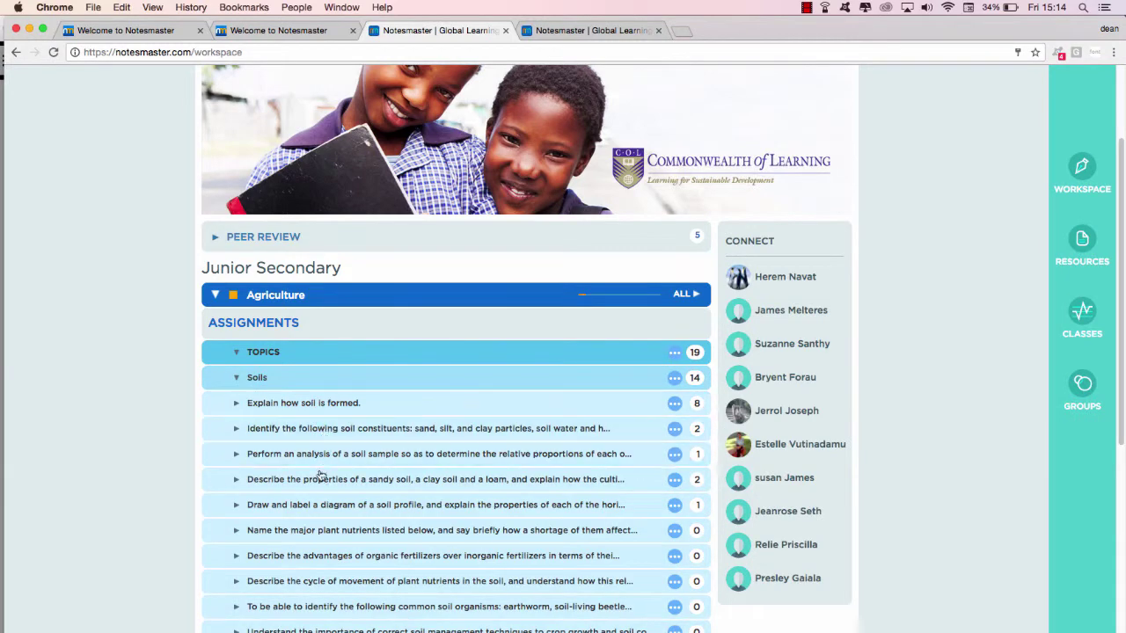
# Add new content titled 'Pixton demo' under the major plant nutrients item
pyautogui.click(306, 529)
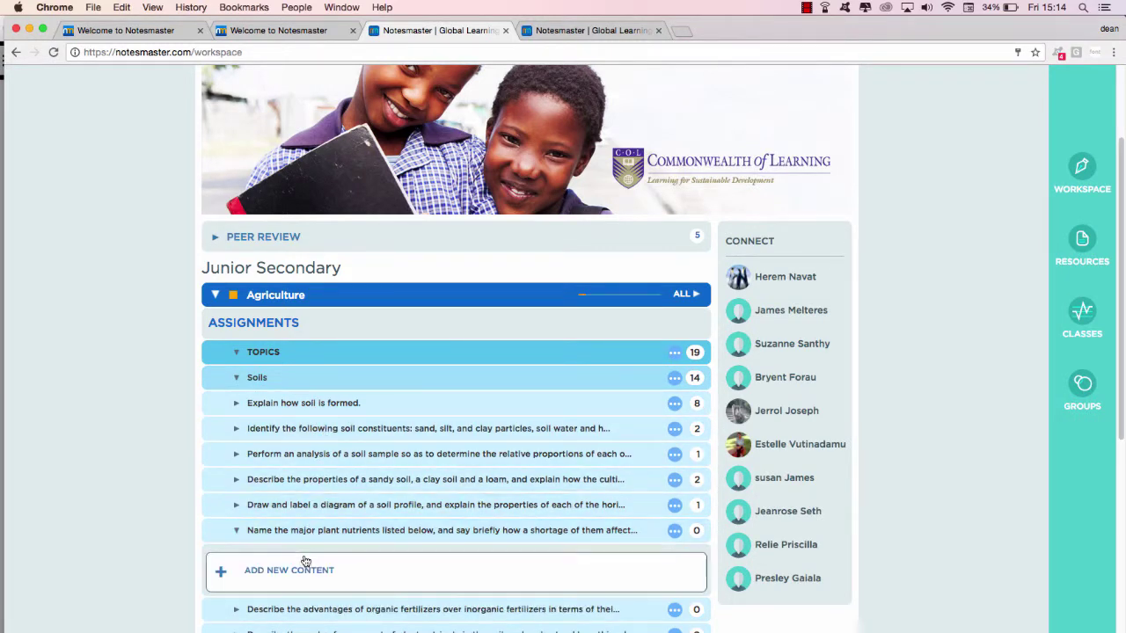
pyautogui.click(303, 571)
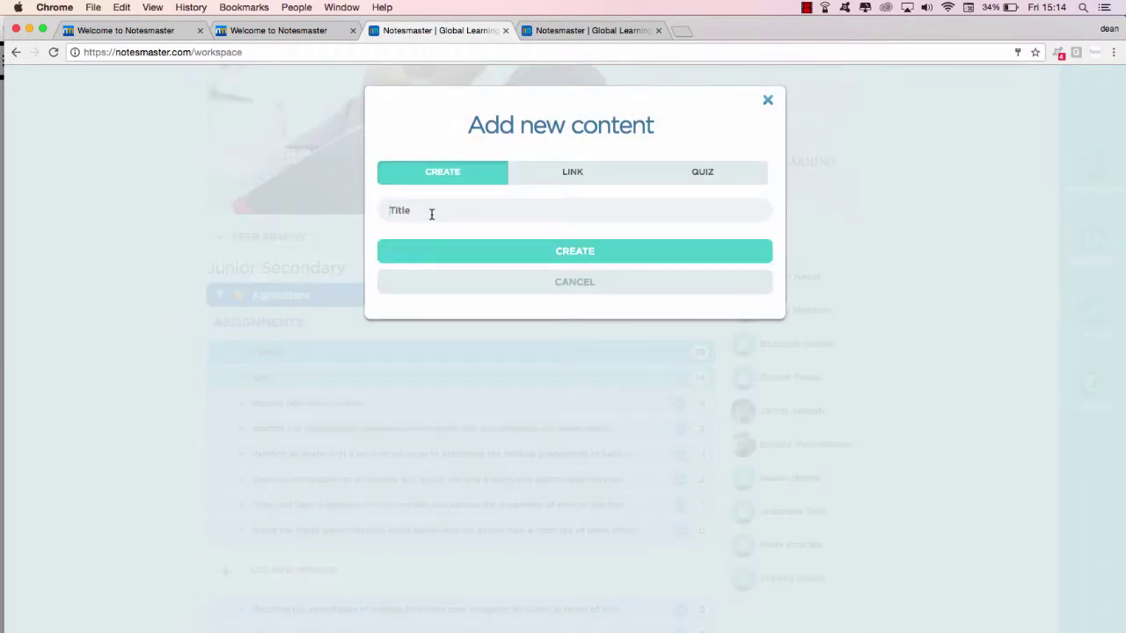
pyautogui.write('Pix')
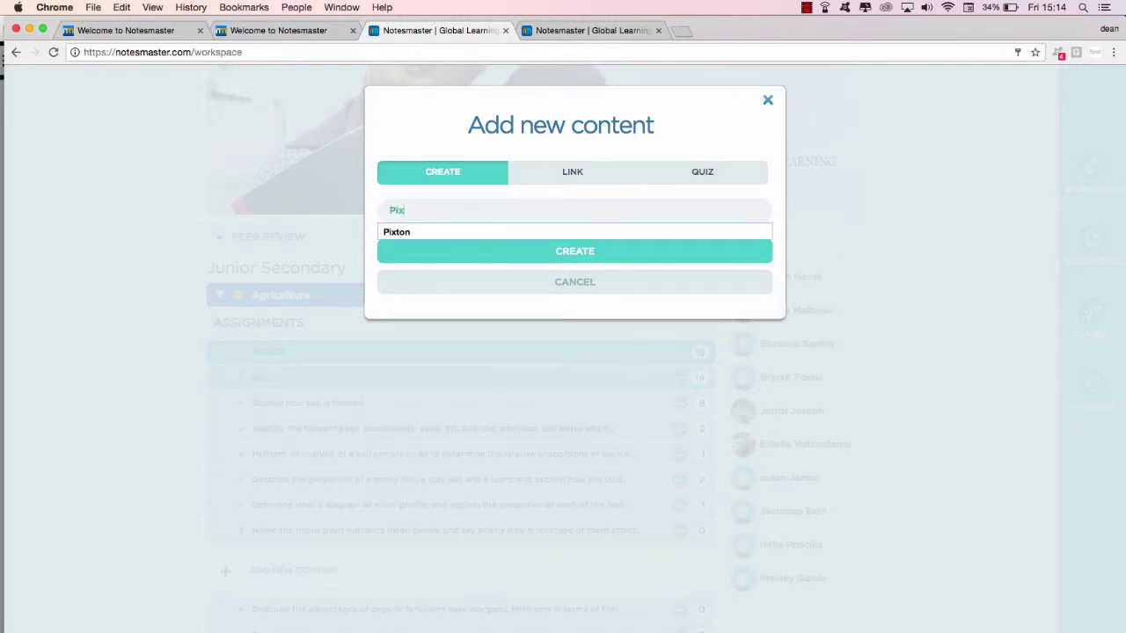
pyautogui.write('ton demo')
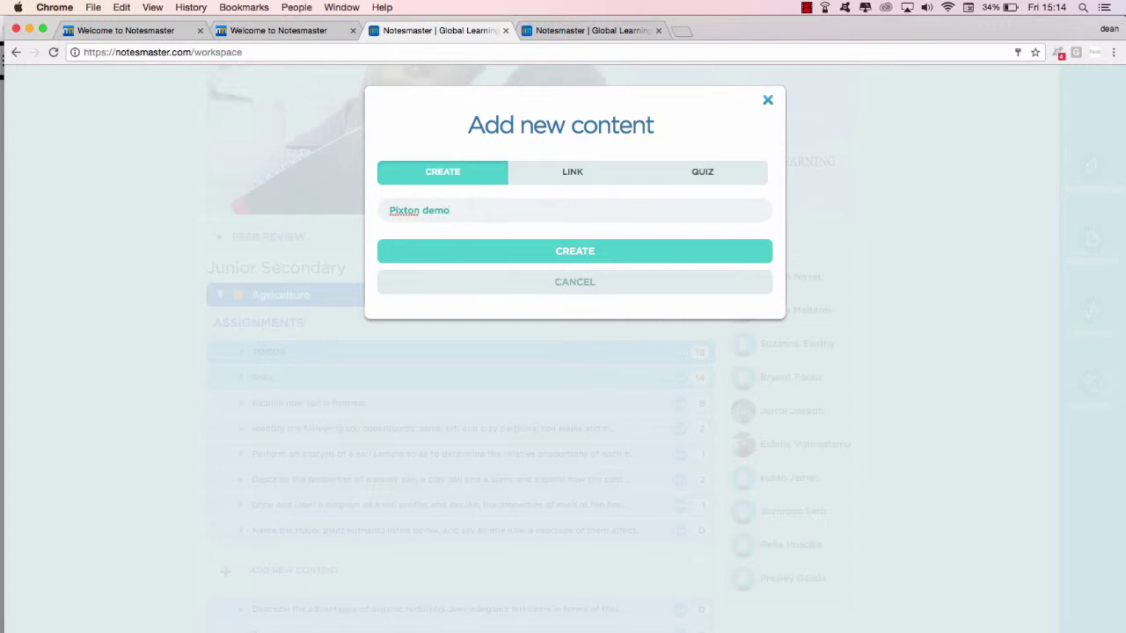
pyautogui.click(432, 251)
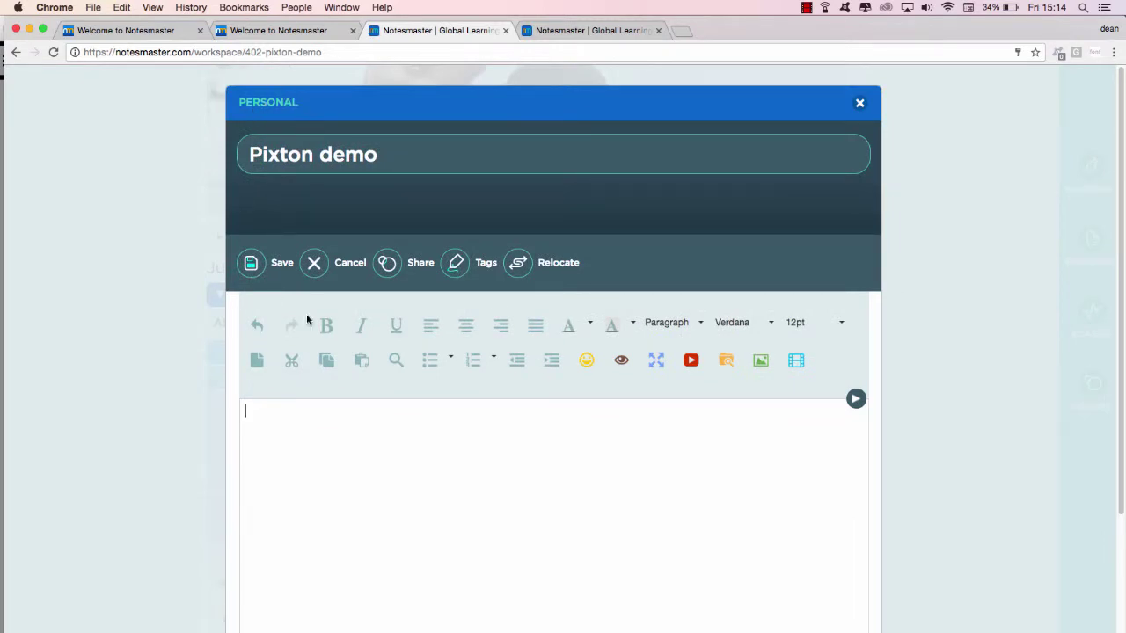
# Insert the Vanuatu OER Template into the Pixton demo note's body
pyautogui.click(855, 401)
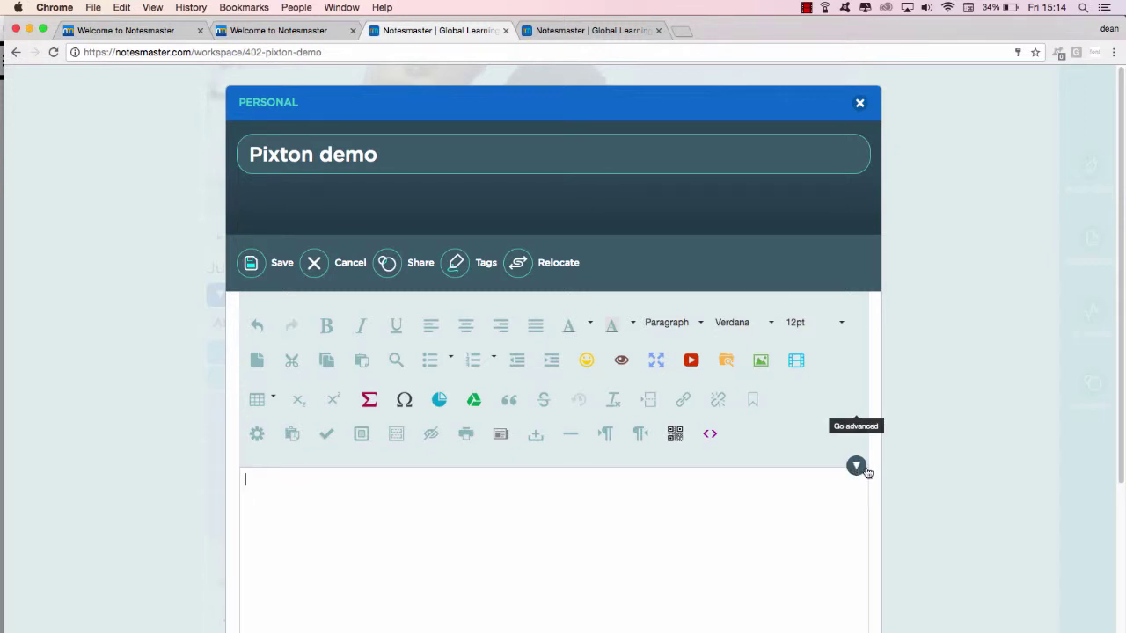
pyautogui.scroll(-2, 698, 495)
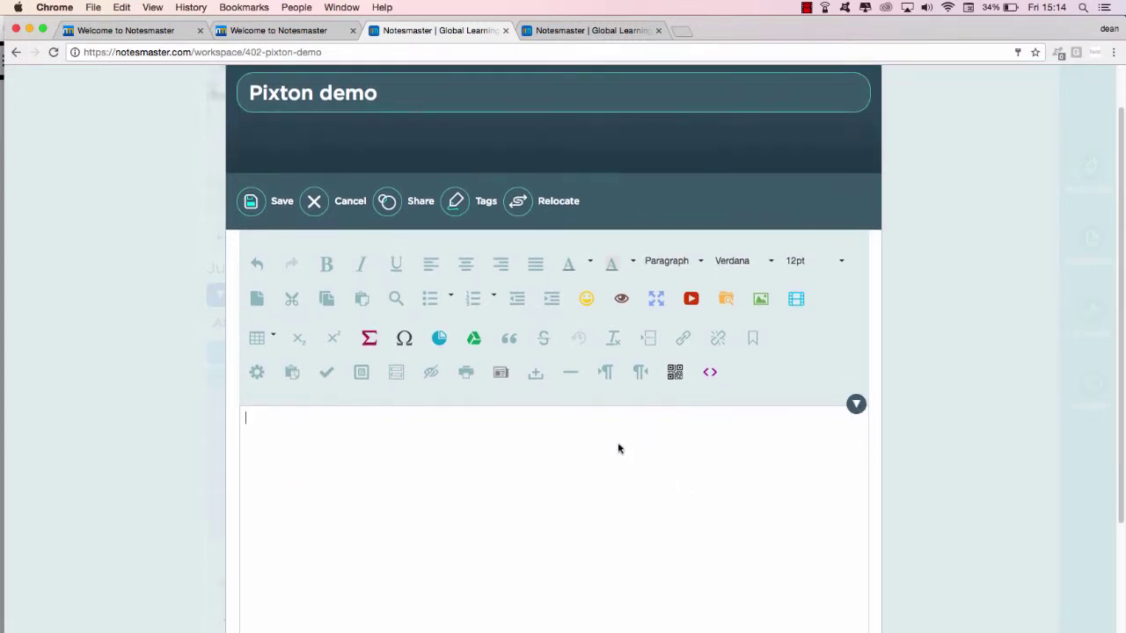
pyautogui.click(501, 373)
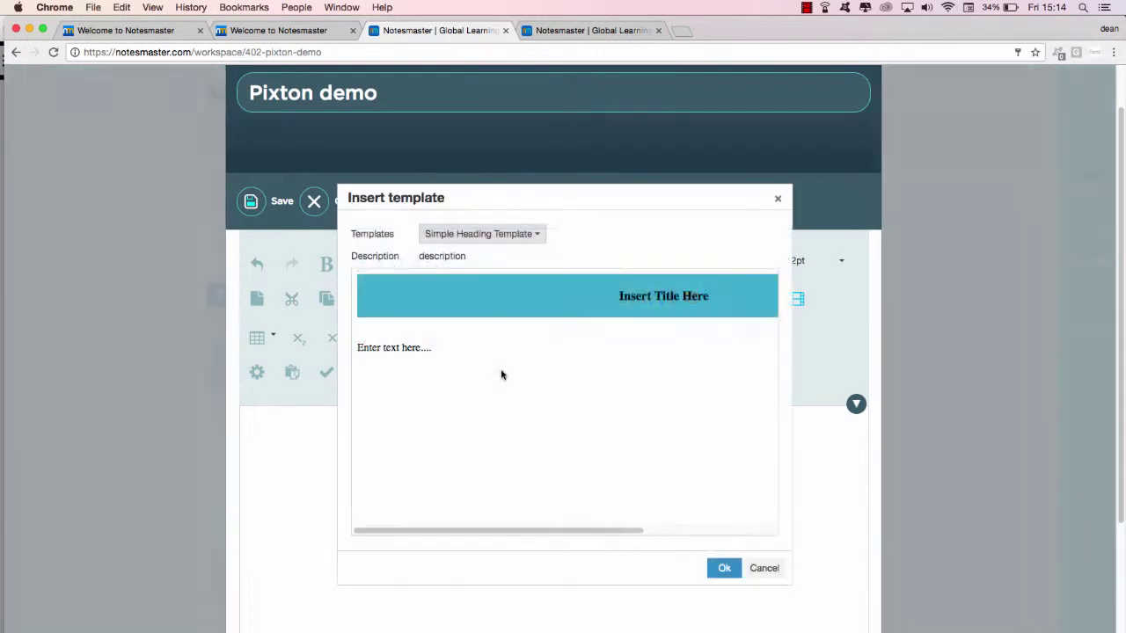
pyautogui.click(522, 235)
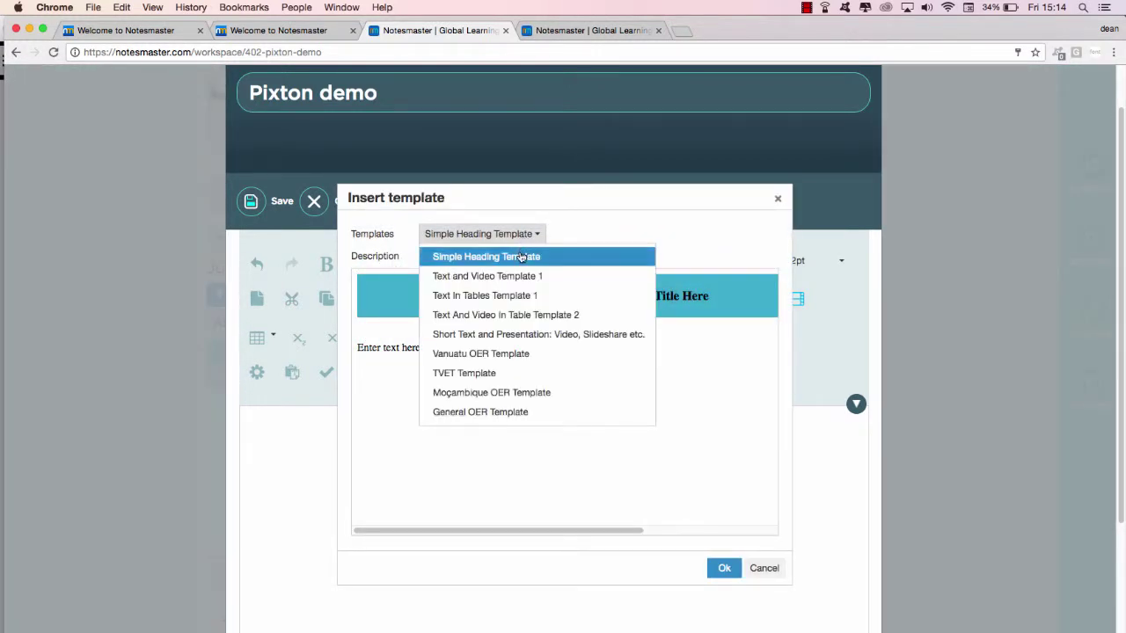
pyautogui.click(507, 355)
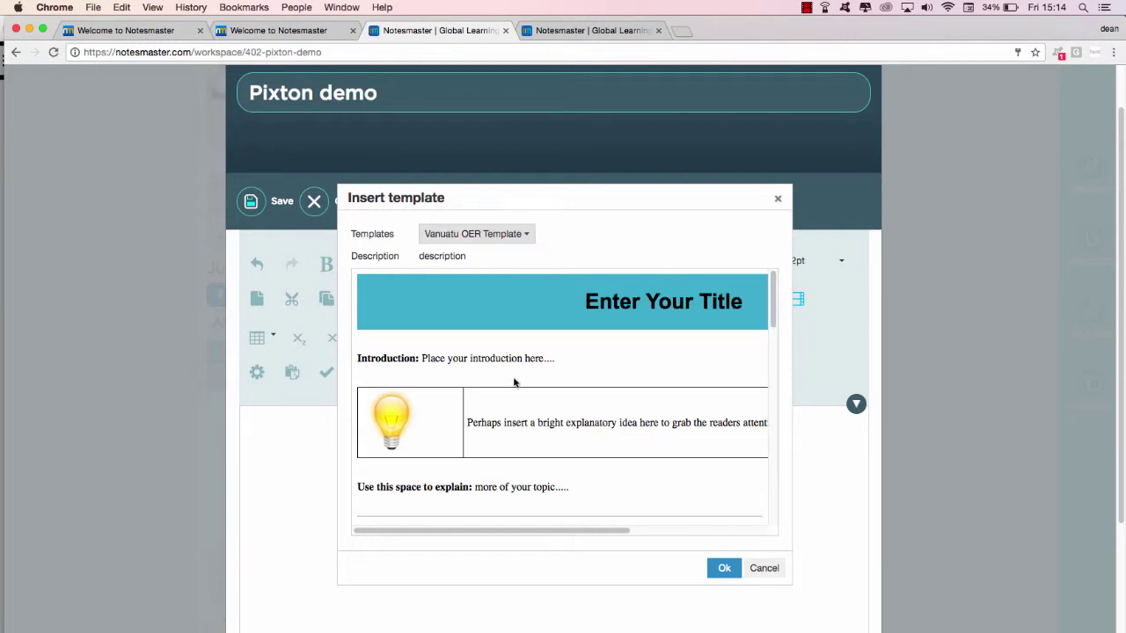
pyautogui.click(726, 569)
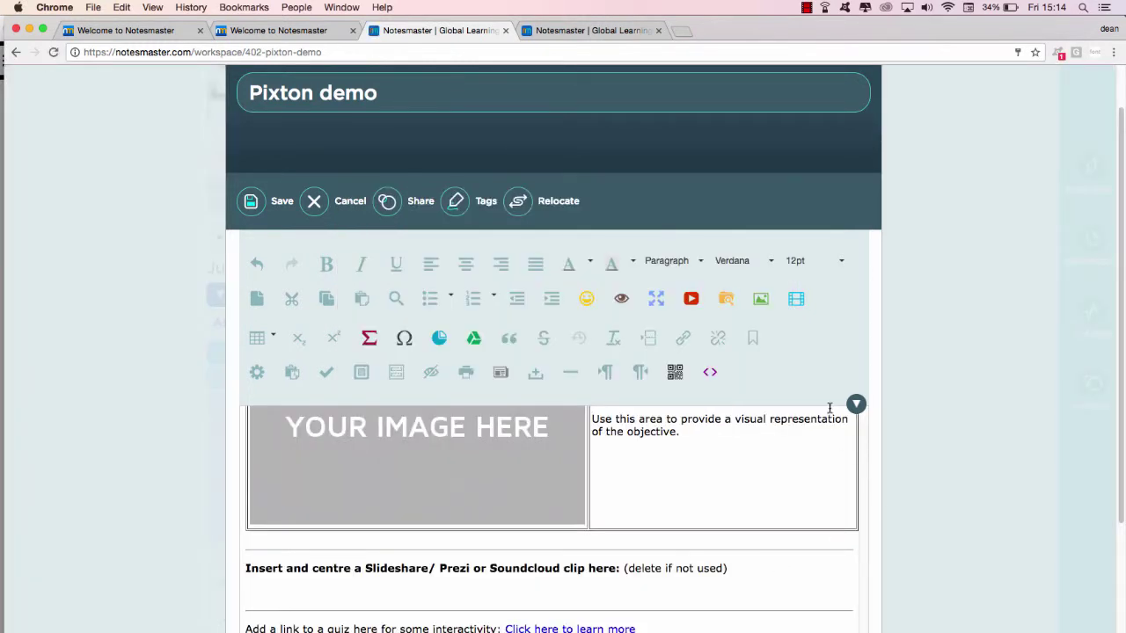
pyautogui.scroll(5, 832, 464)
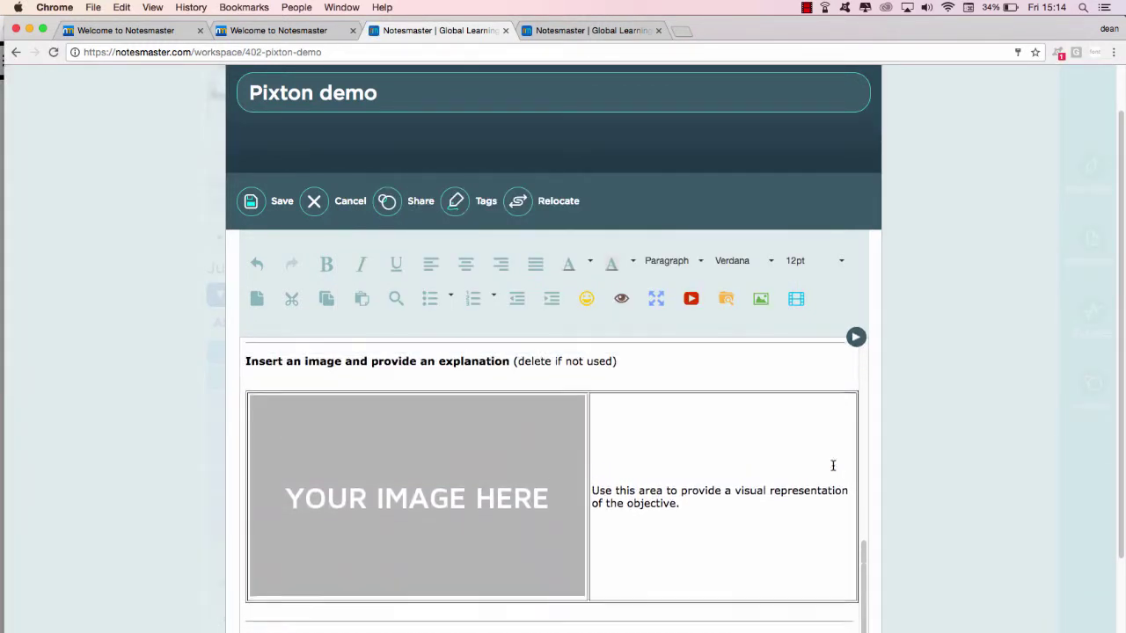
pyautogui.scroll(10, 832, 464)
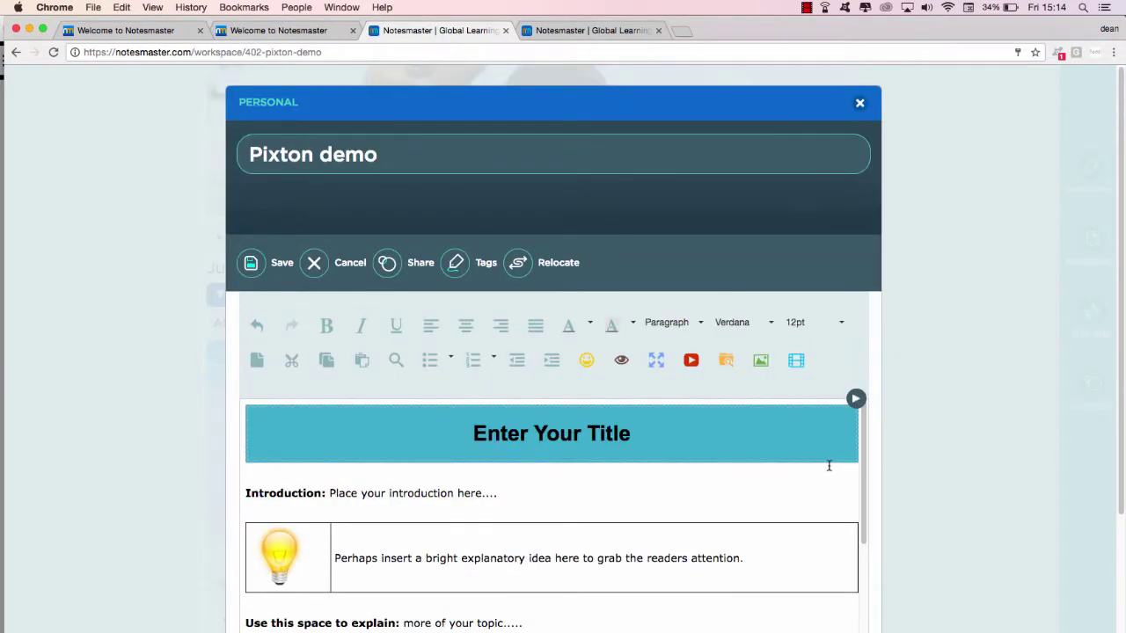
# Replace the banner's 'Enter Your Title' placeholder with 'Pixton demo'
pyautogui.click(491, 438)
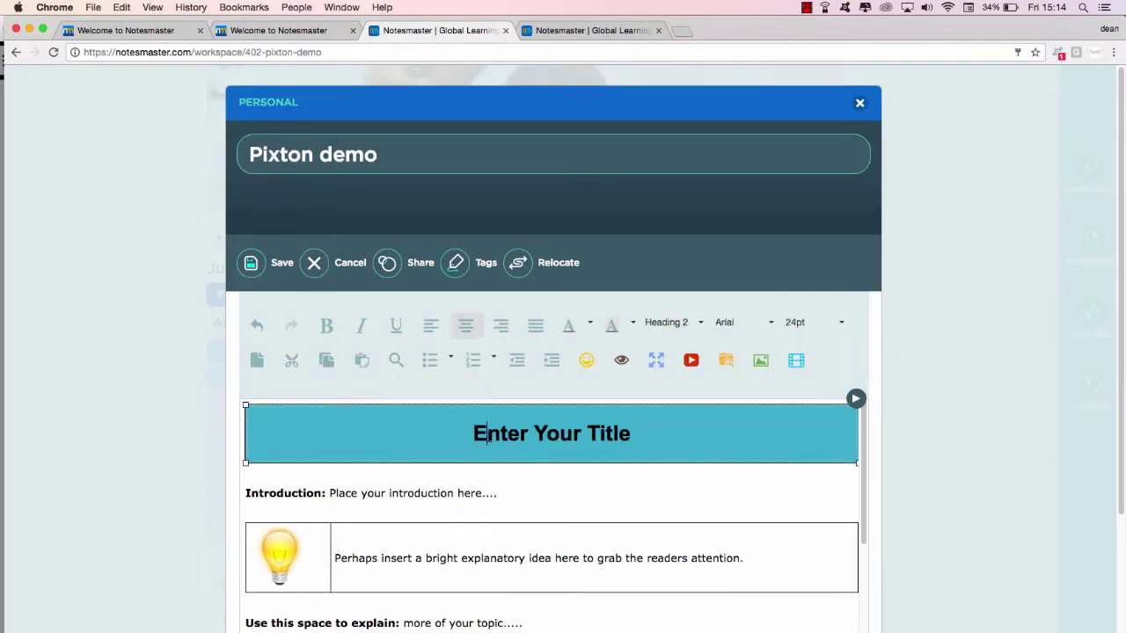
pyautogui.press('BackSpace')
pyautogui.write('Pixton')
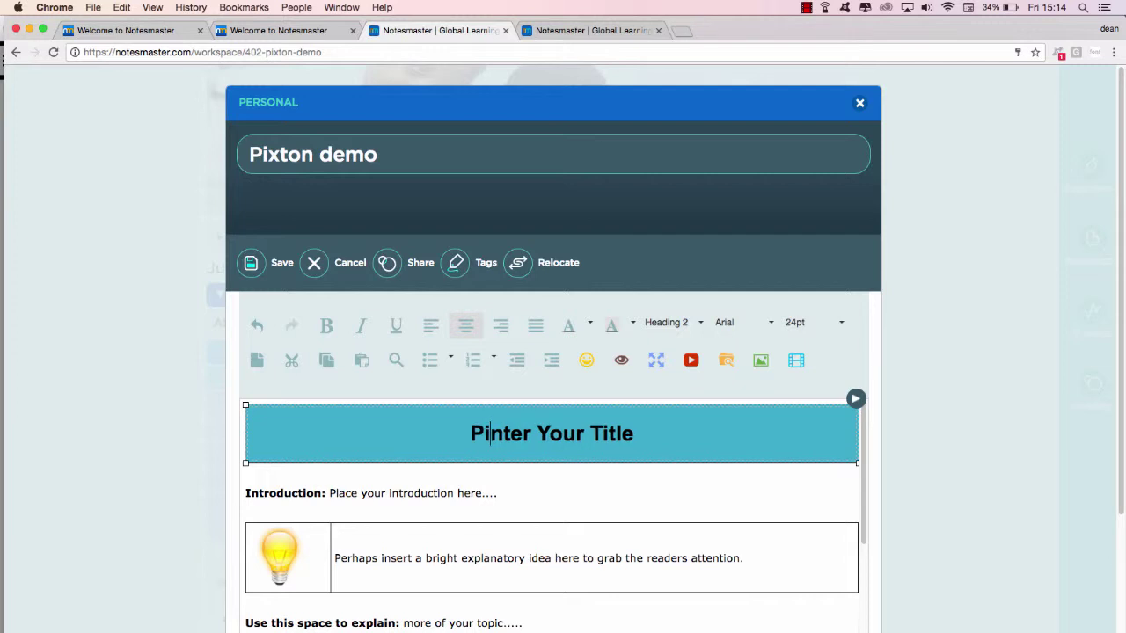
pyautogui.write(' demo')
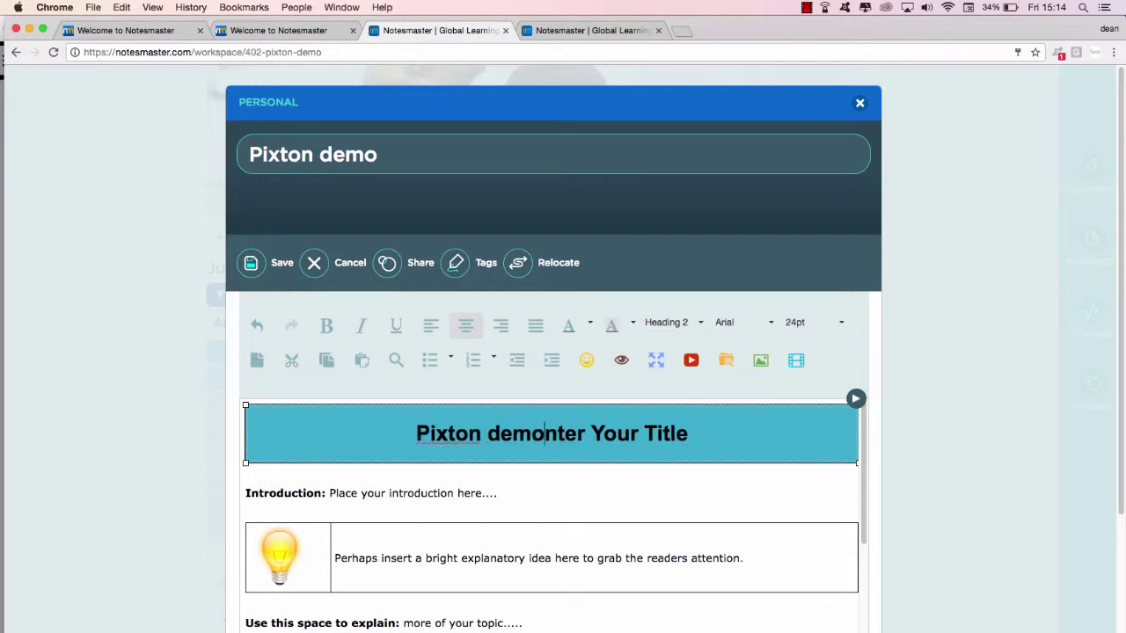
pyautogui.press('Delete')
pyautogui.press('Delete')
pyautogui.press('Delete')
pyautogui.press('Delete')
pyautogui.press('Delete')
pyautogui.press('Delete')
pyautogui.press('Delete')
pyautogui.press('Delete')
pyautogui.press('Delete')
pyautogui.press('Delete')
pyautogui.press('Delete')
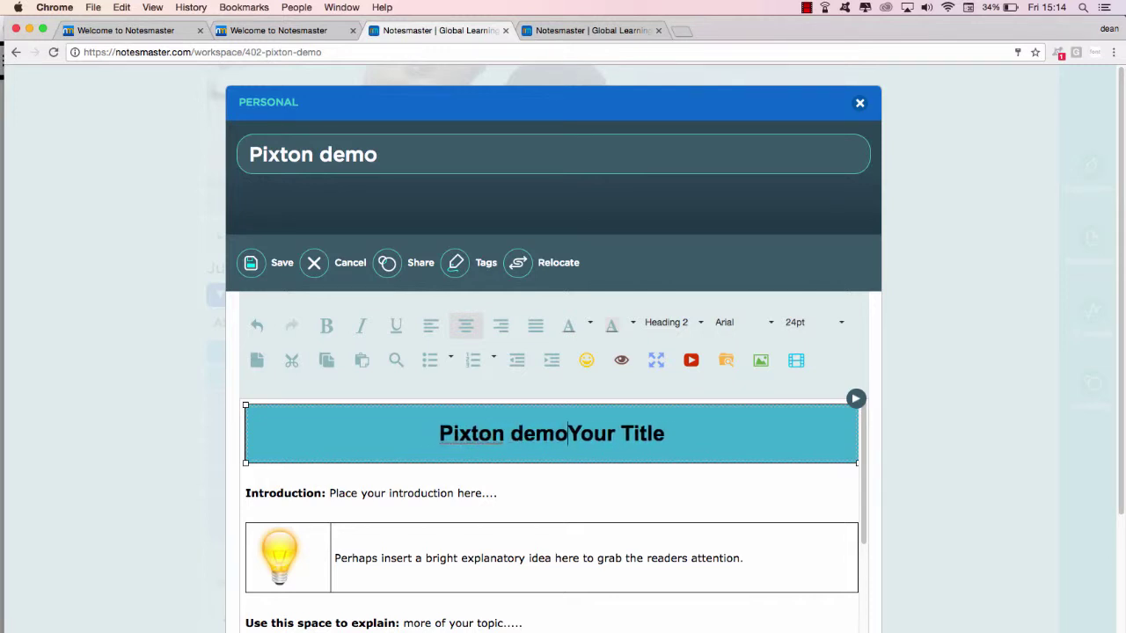
pyautogui.press('Delete')
pyautogui.press('Delete')
pyautogui.press('Delete')
pyautogui.press('Delete')
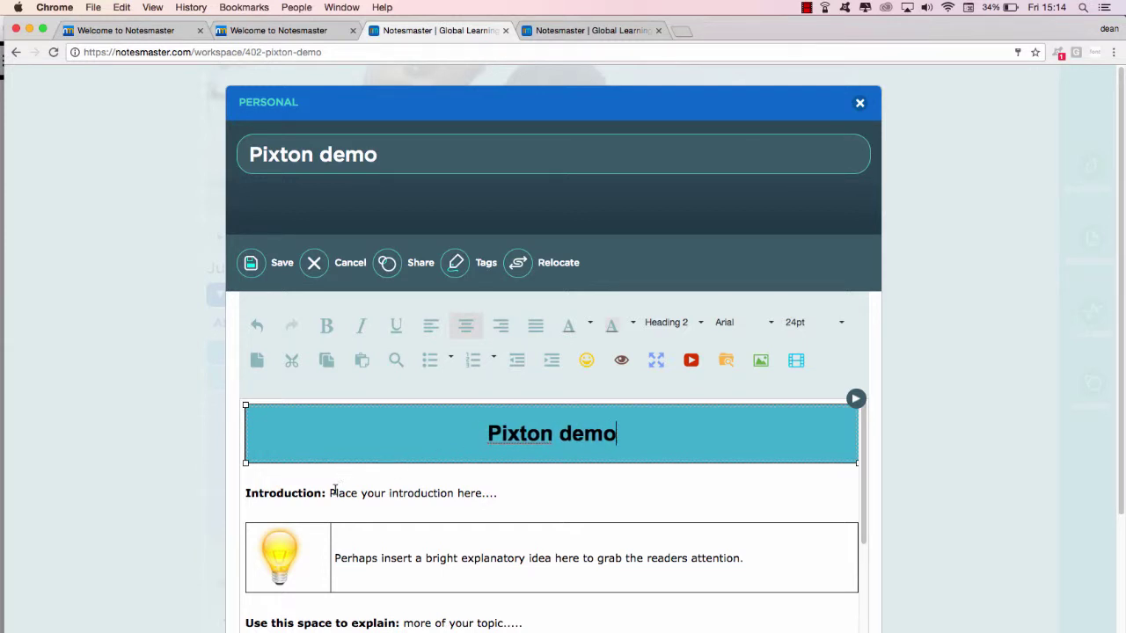
pyautogui.click(329, 493)
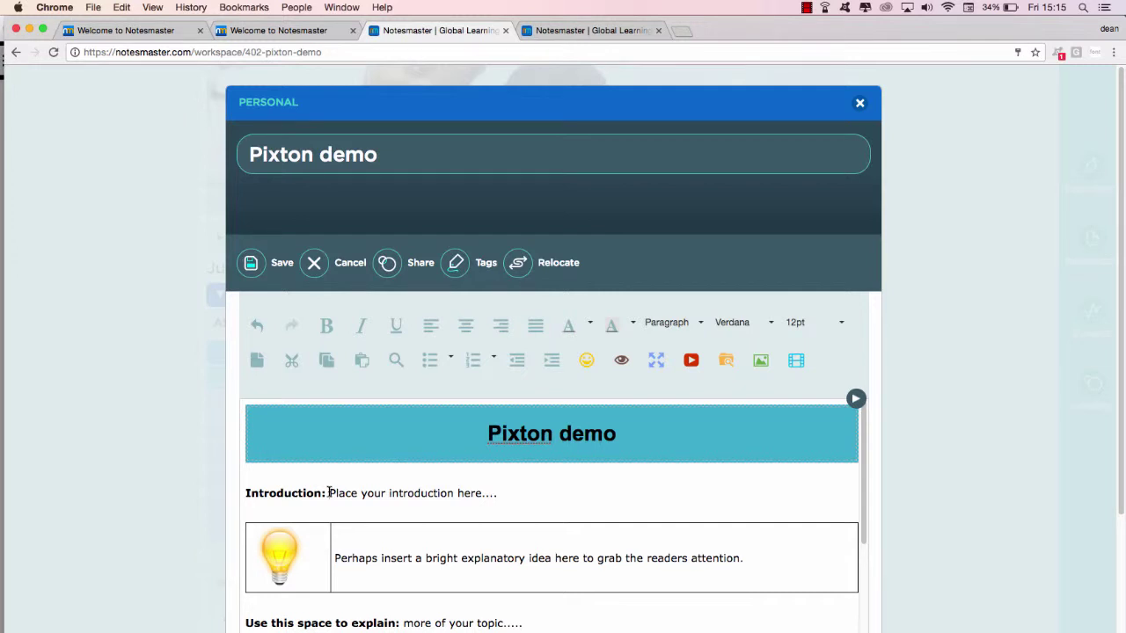
pyautogui.scroll(-3, 329, 493)
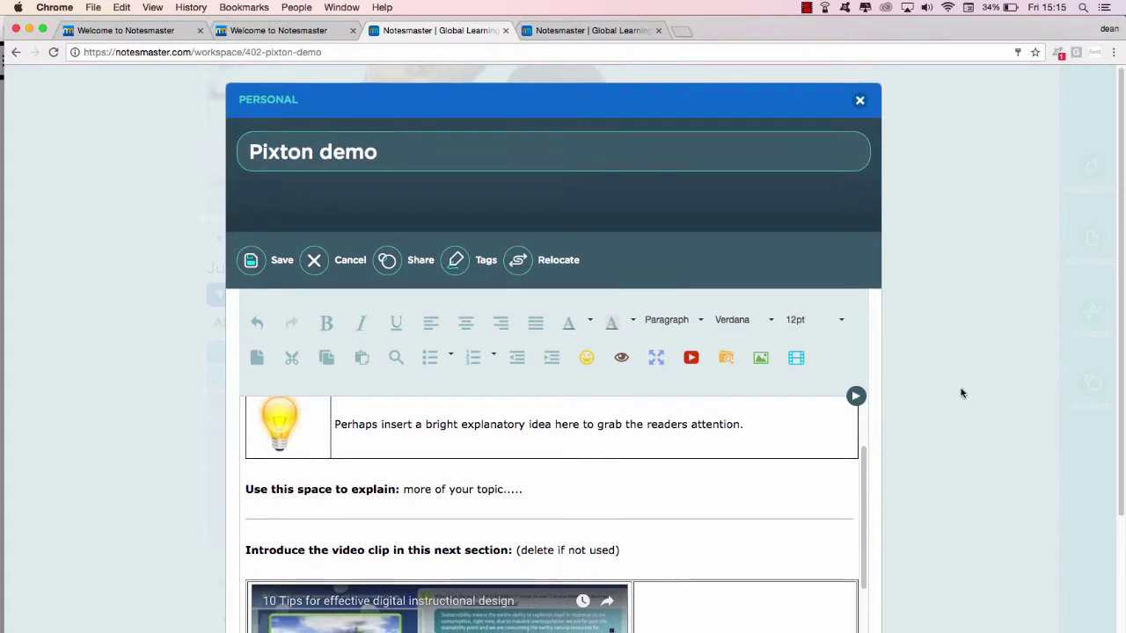
pyautogui.scroll(-3, 954, 393)
pyautogui.scroll(2, 373, 331)
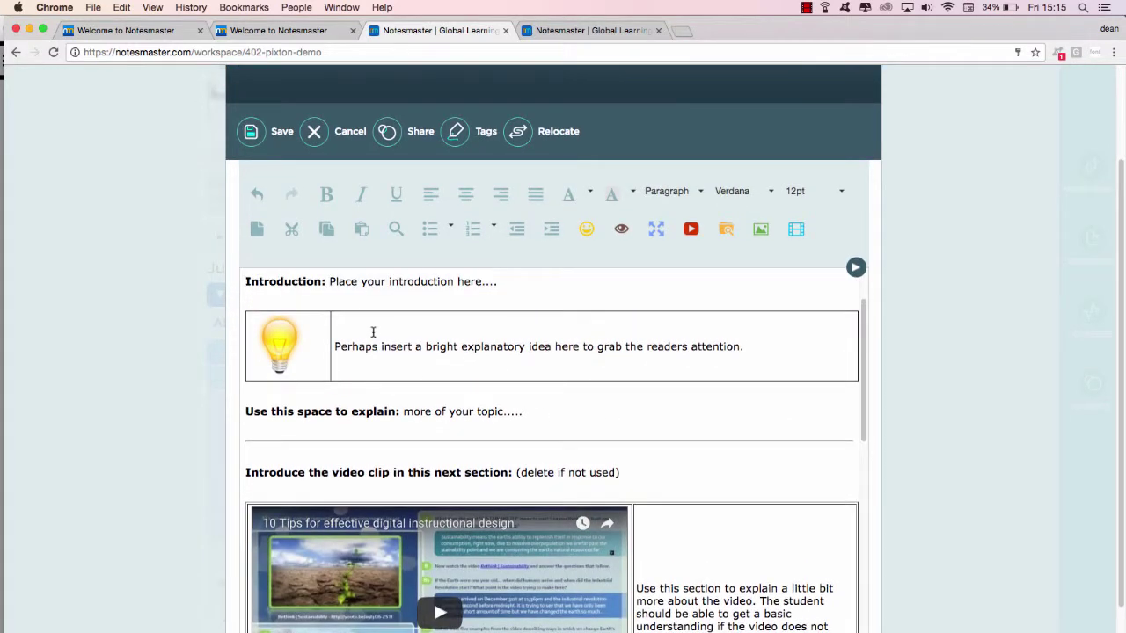
pyautogui.click(368, 345)
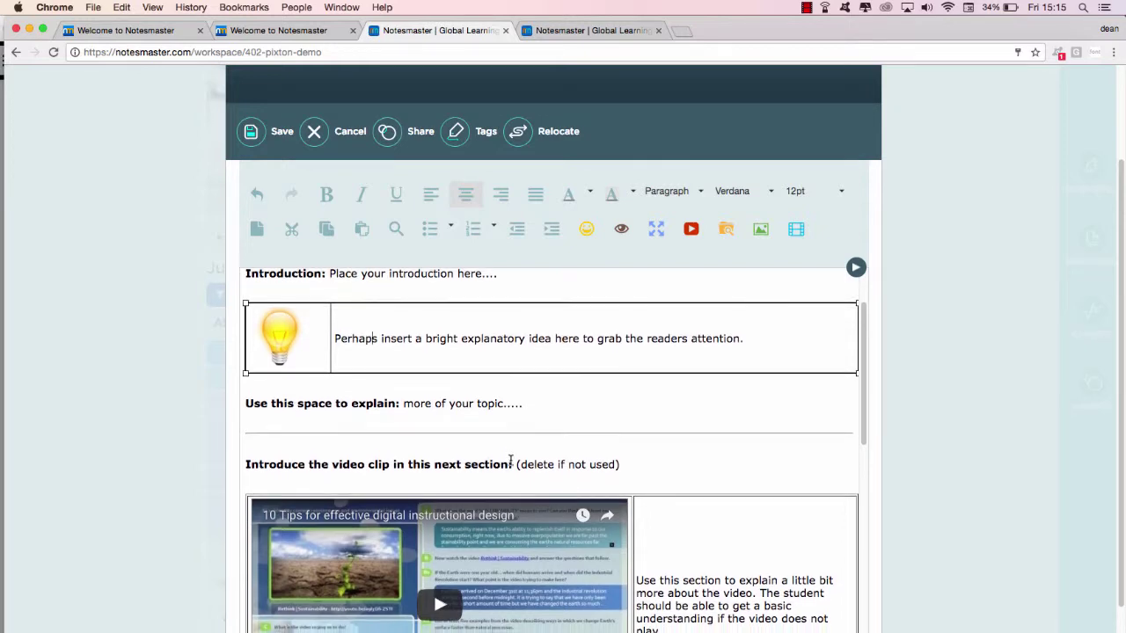
pyautogui.scroll(-2, 741, 451)
pyautogui.scroll(-8, 541, 482)
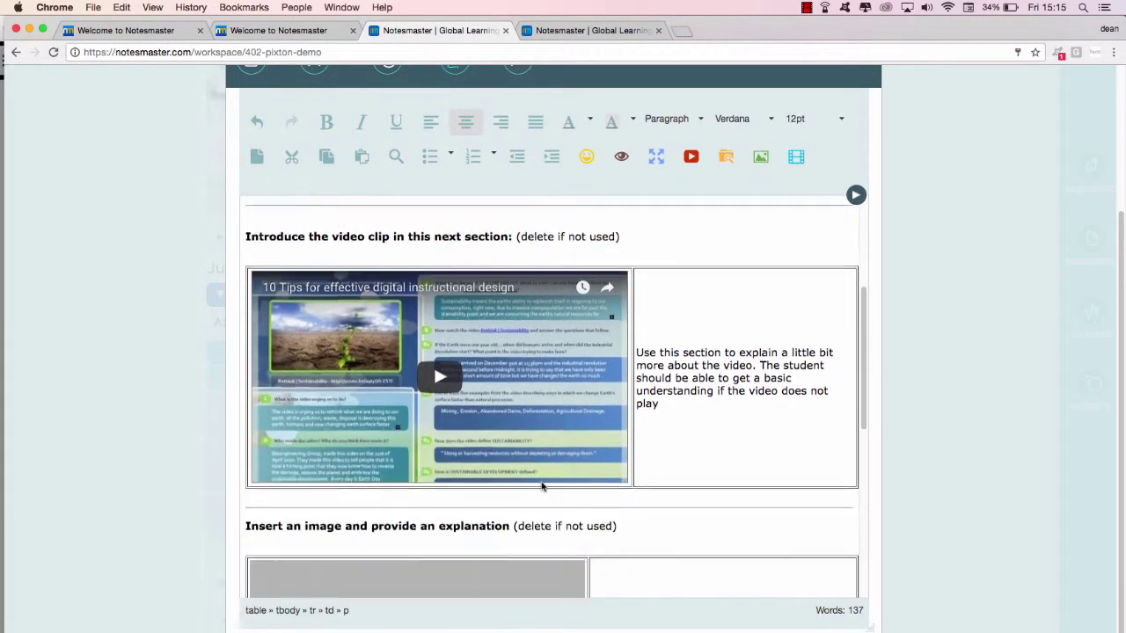
pyautogui.scroll(4, 540, 482)
pyautogui.scroll(3, 541, 482)
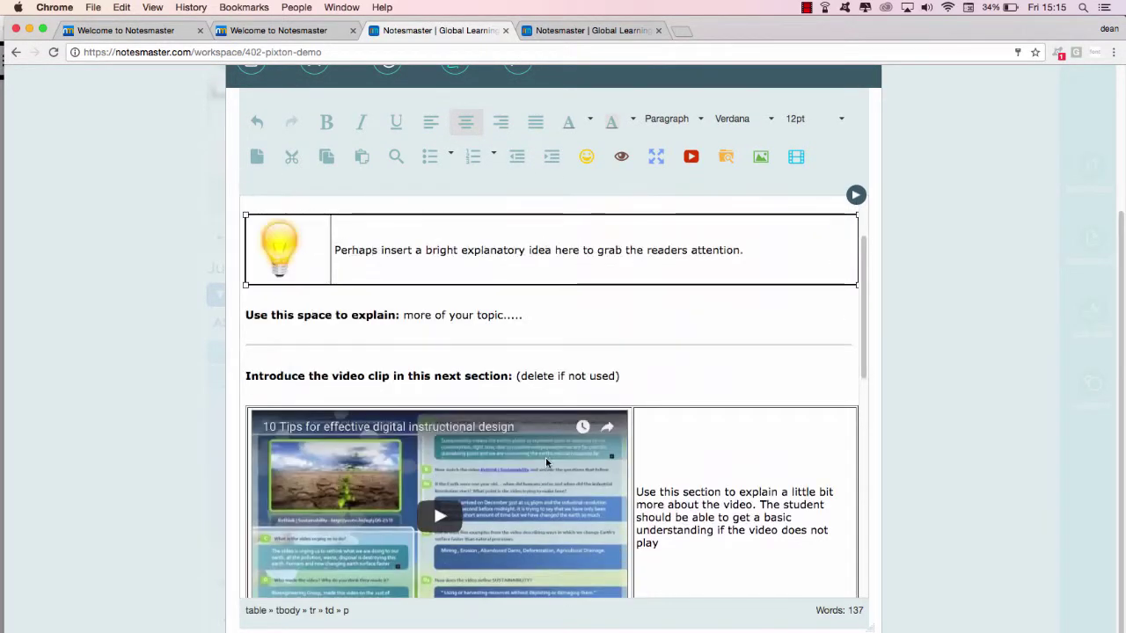
pyautogui.click(657, 405)
# Delete the video clip and image tables, then select the three leftover Insert headings
pyautogui.rightClick(659, 407)
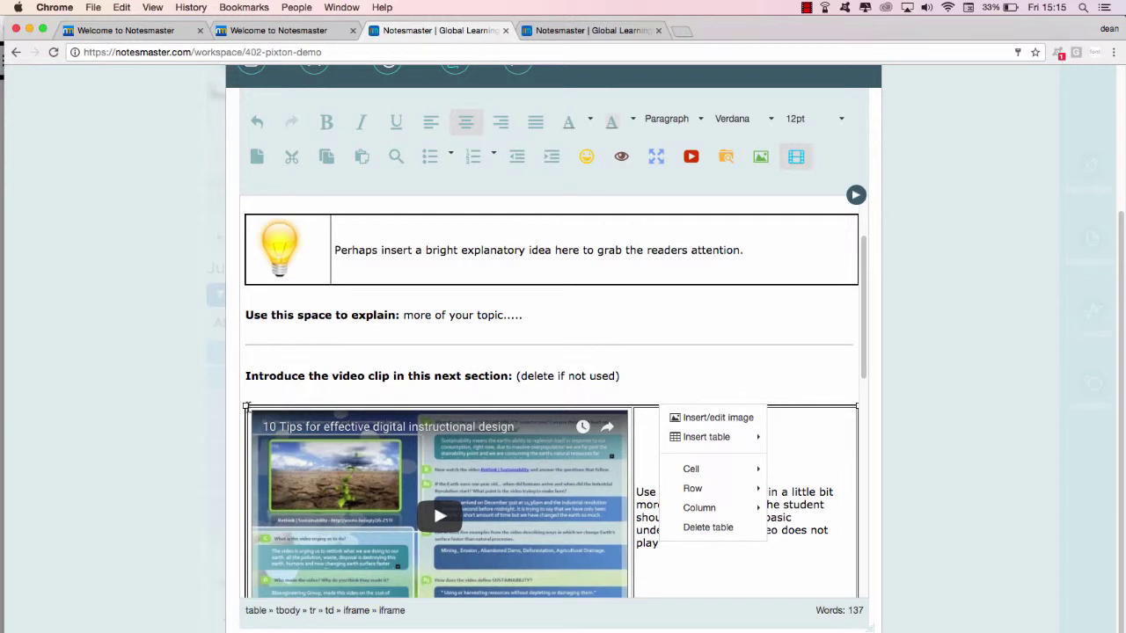
pyautogui.click(708, 527)
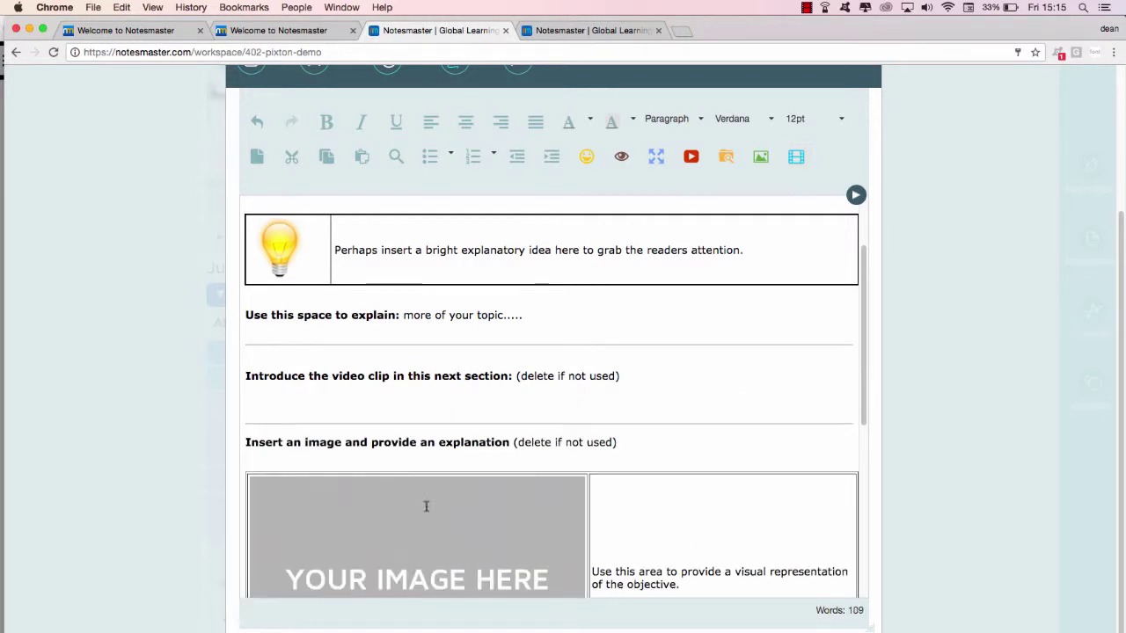
pyautogui.click(460, 472)
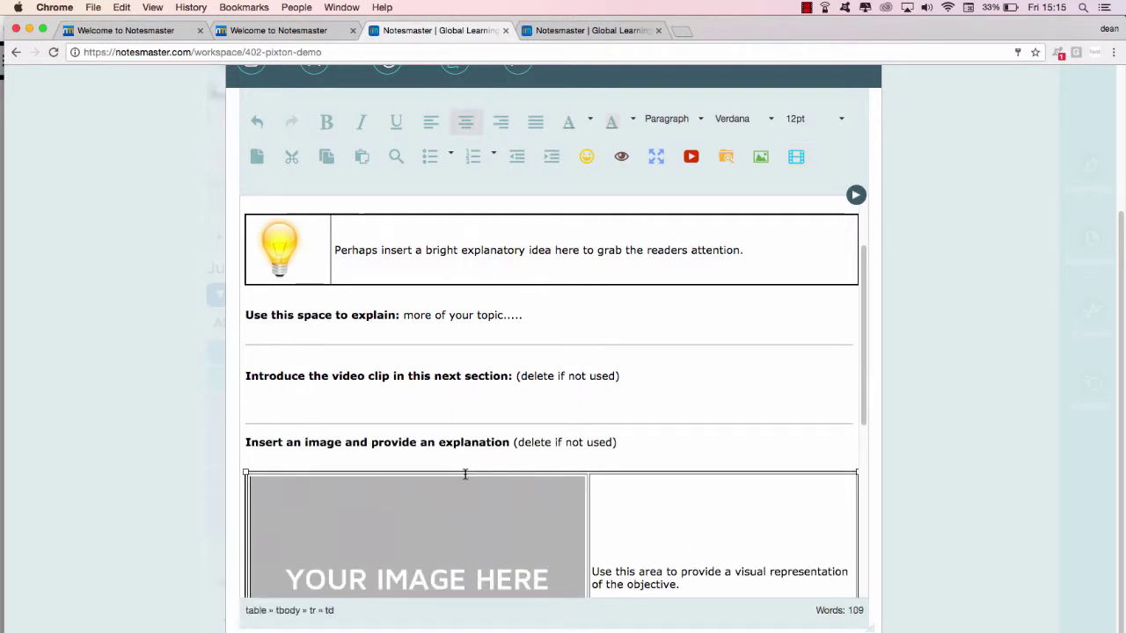
pyautogui.rightClick(463, 475)
pyautogui.click(505, 596)
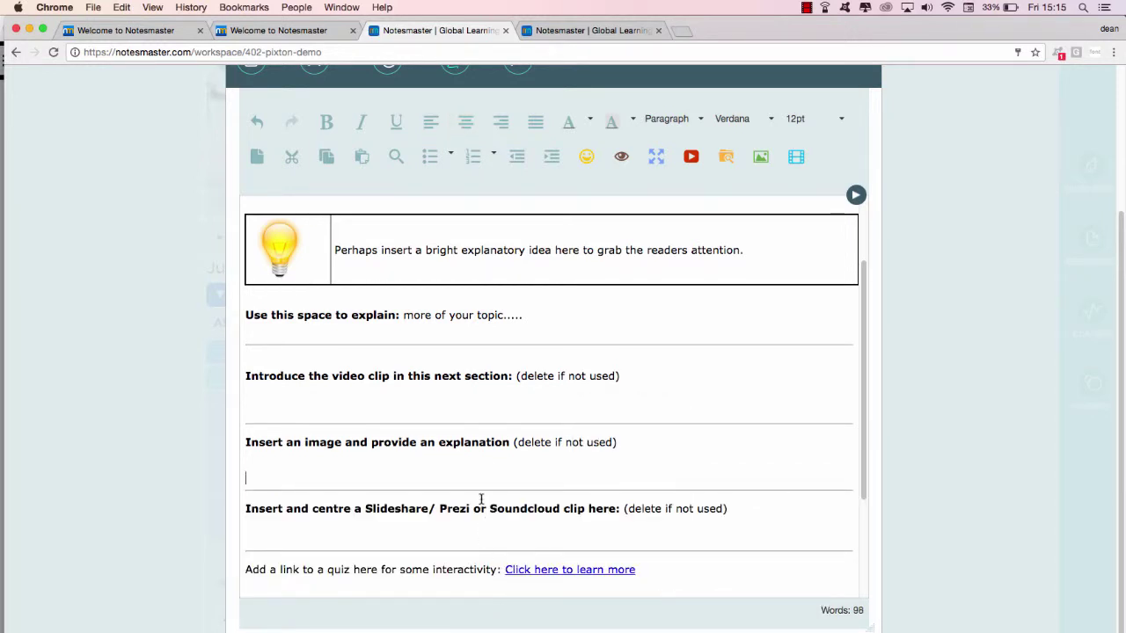
pyautogui.scroll(-2, 473, 476)
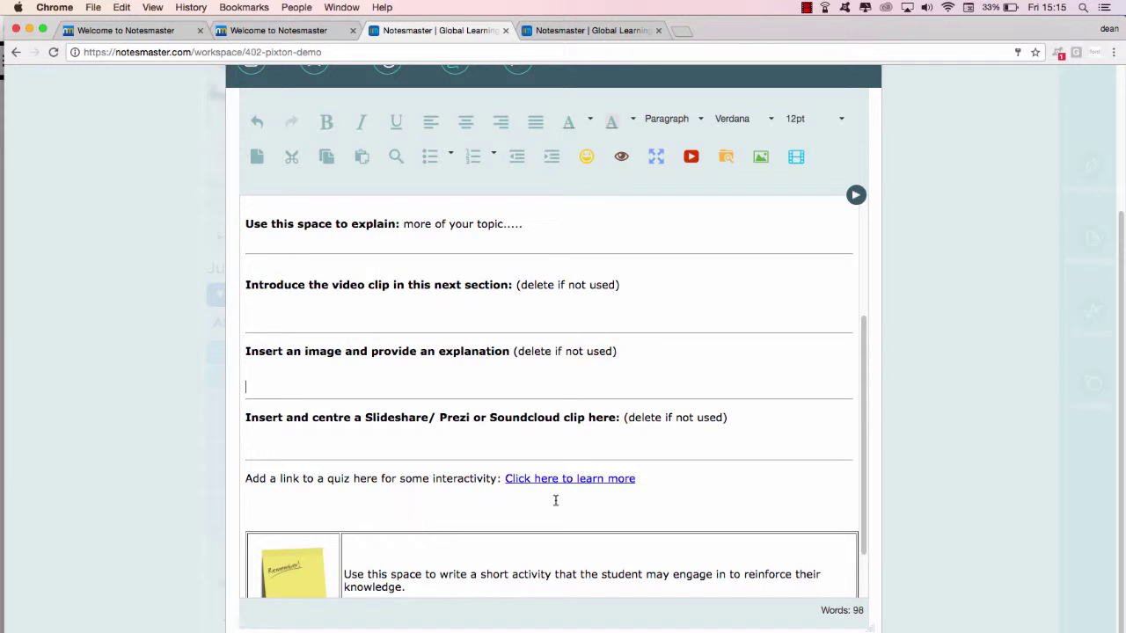
pyautogui.moveTo(749, 430); pyautogui.dragTo(256, 268)
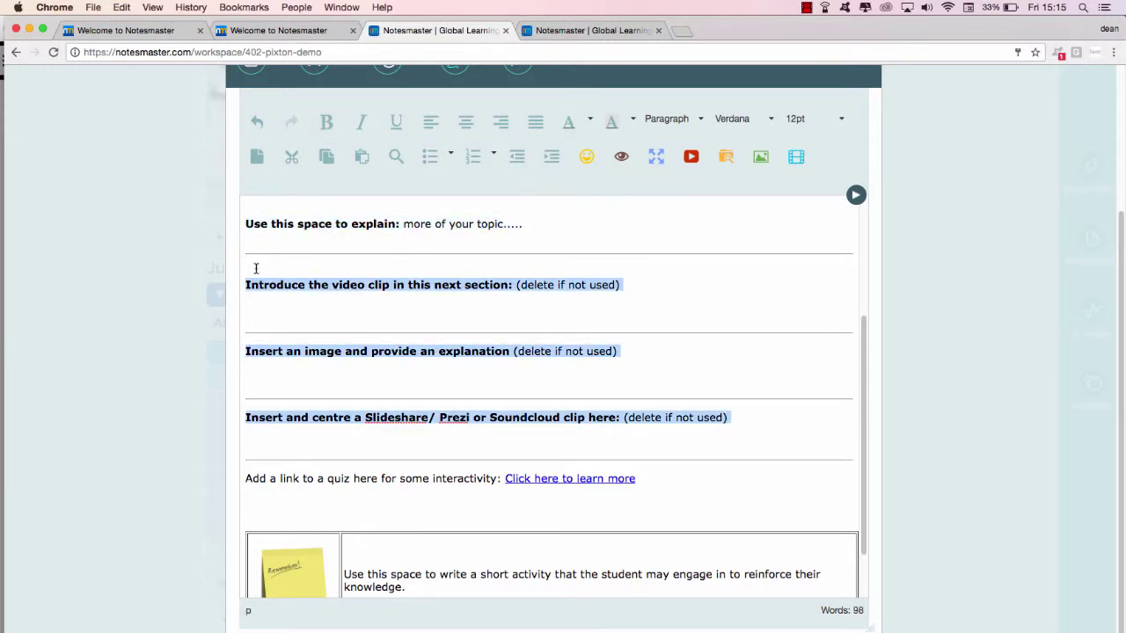
# Replace the selected headings with 'Take a look at this comic strip' and two blank lines
pyautogui.press('BackSpace')
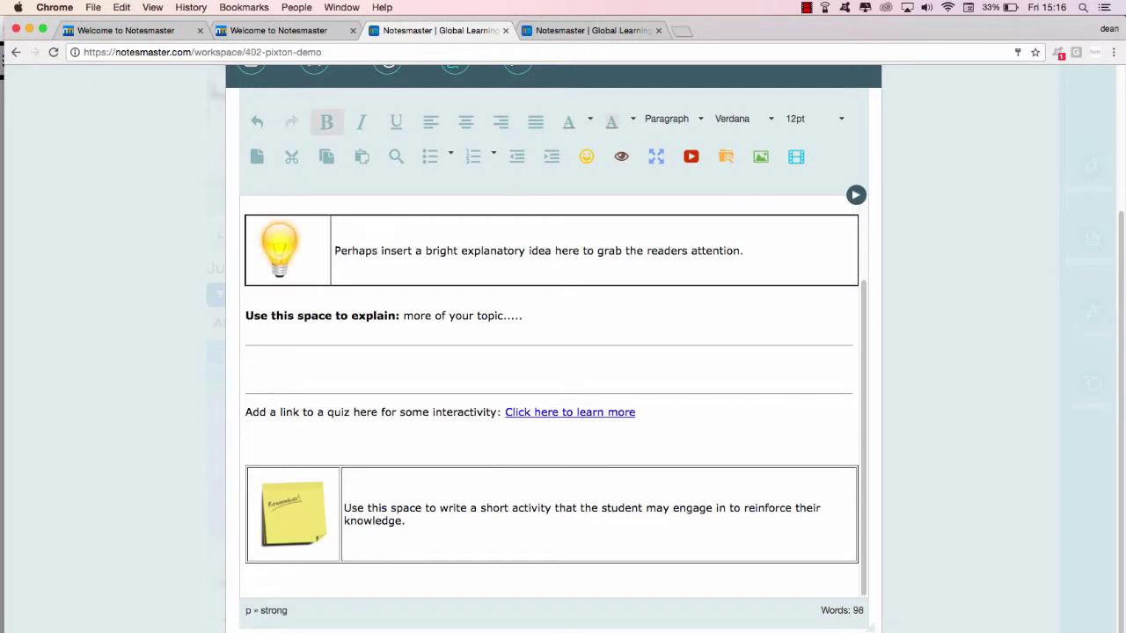
pyautogui.scroll(3, 378, 251)
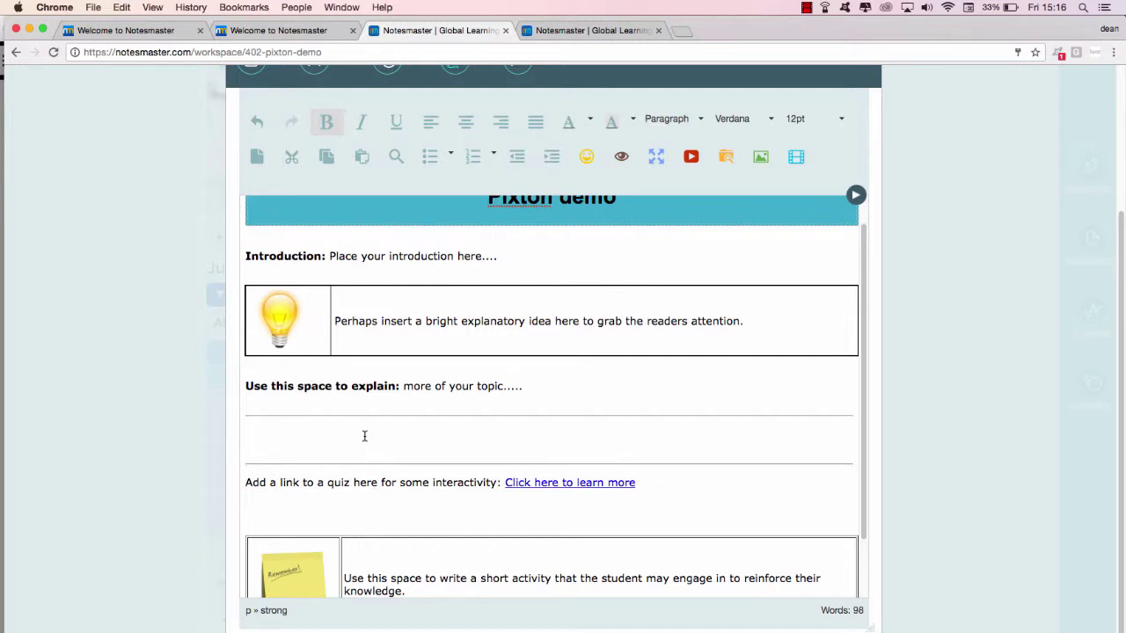
pyautogui.write('Take a look at th')
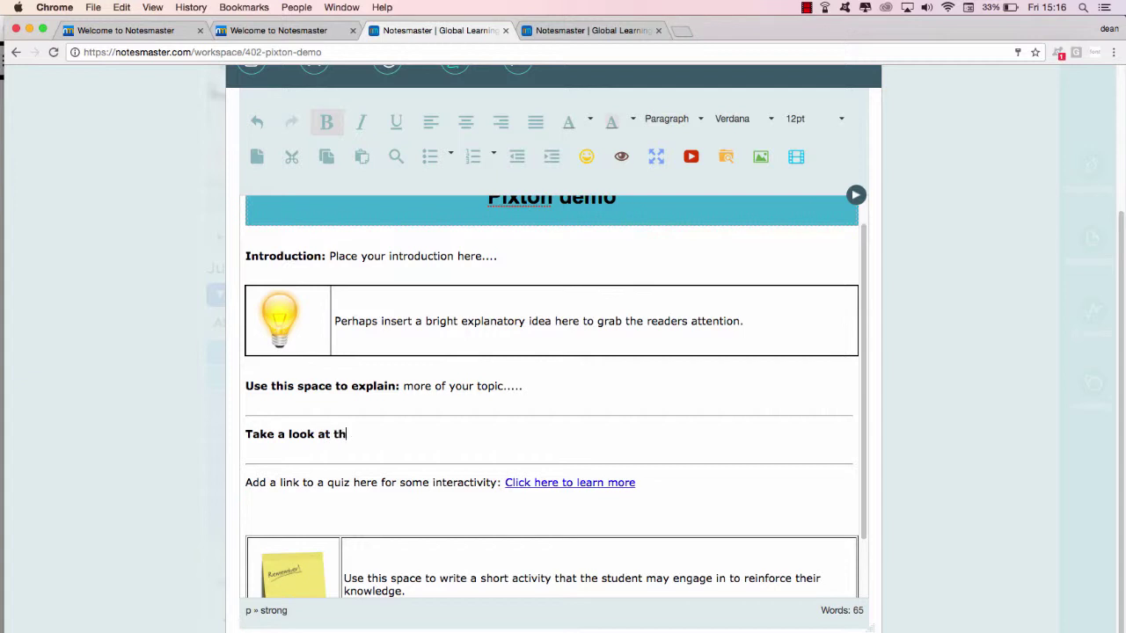
pyautogui.write('is comic strip')
pyautogui.press('Return')
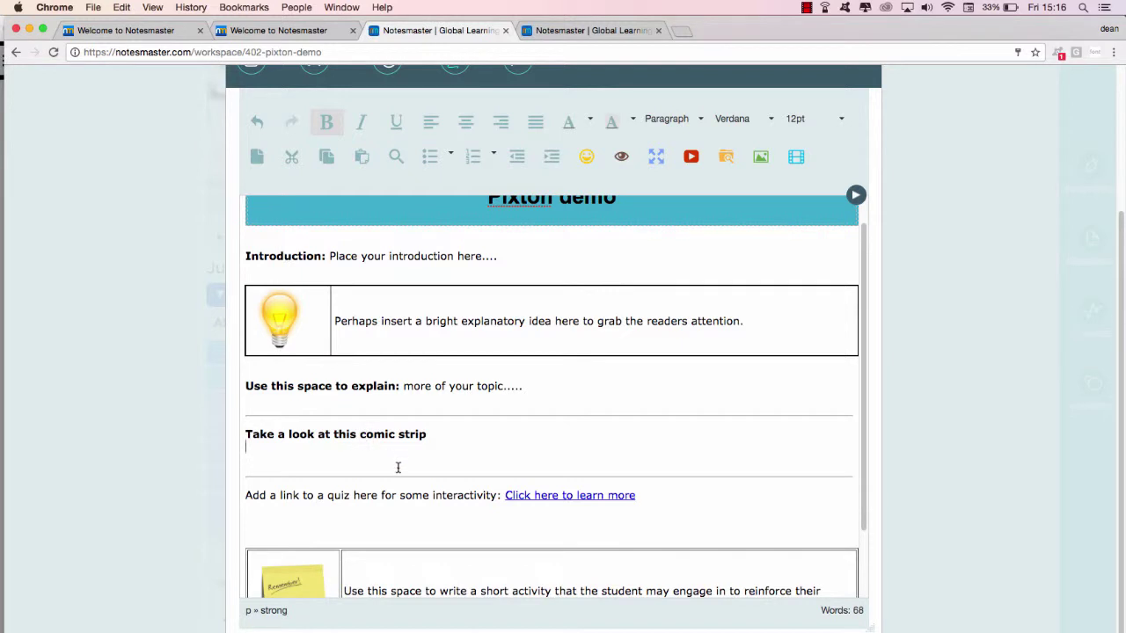
pyautogui.press('Return')
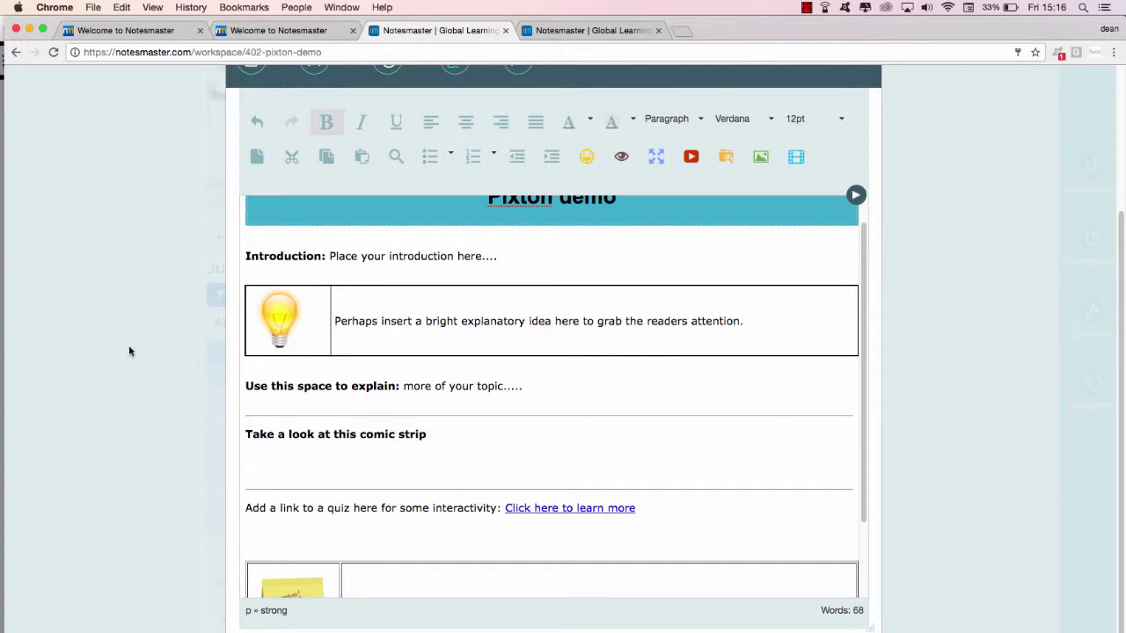
# Copy the Walking comic's iframe embed code from Pixton in Safari, then return to Chrome
pyautogui.press('super+Tab')
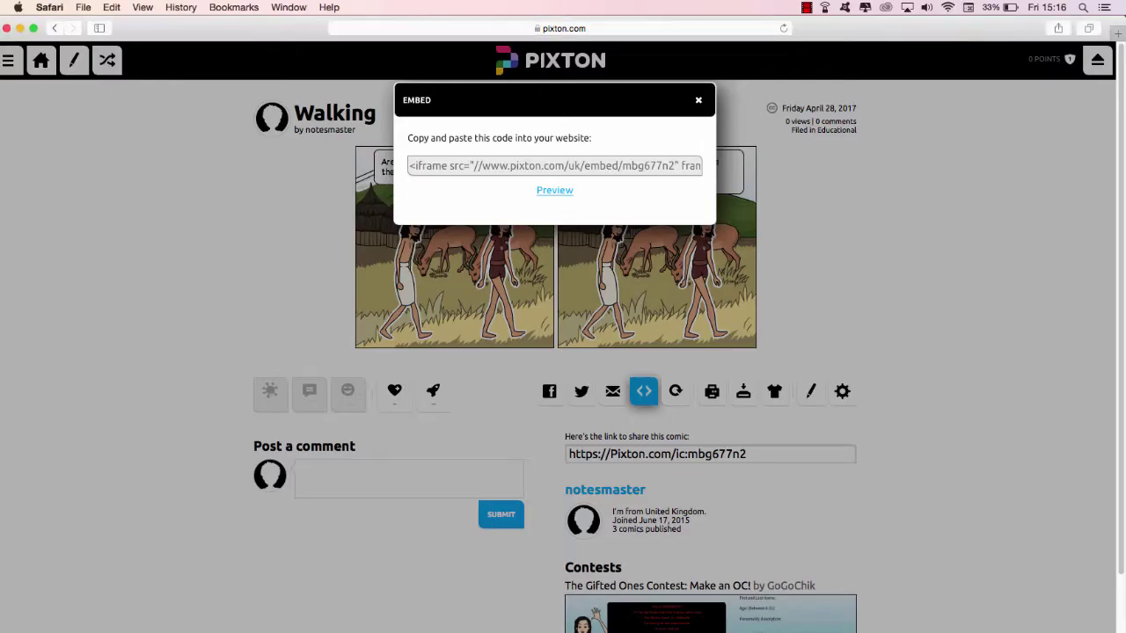
pyautogui.click(577, 170)
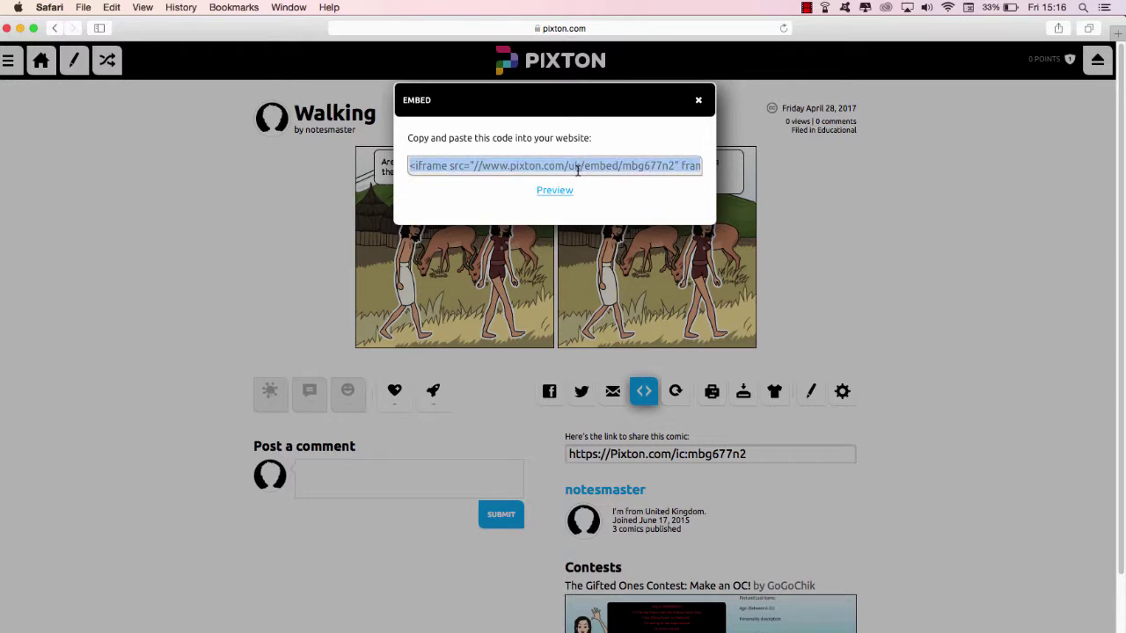
pyautogui.rightClick(577, 171)
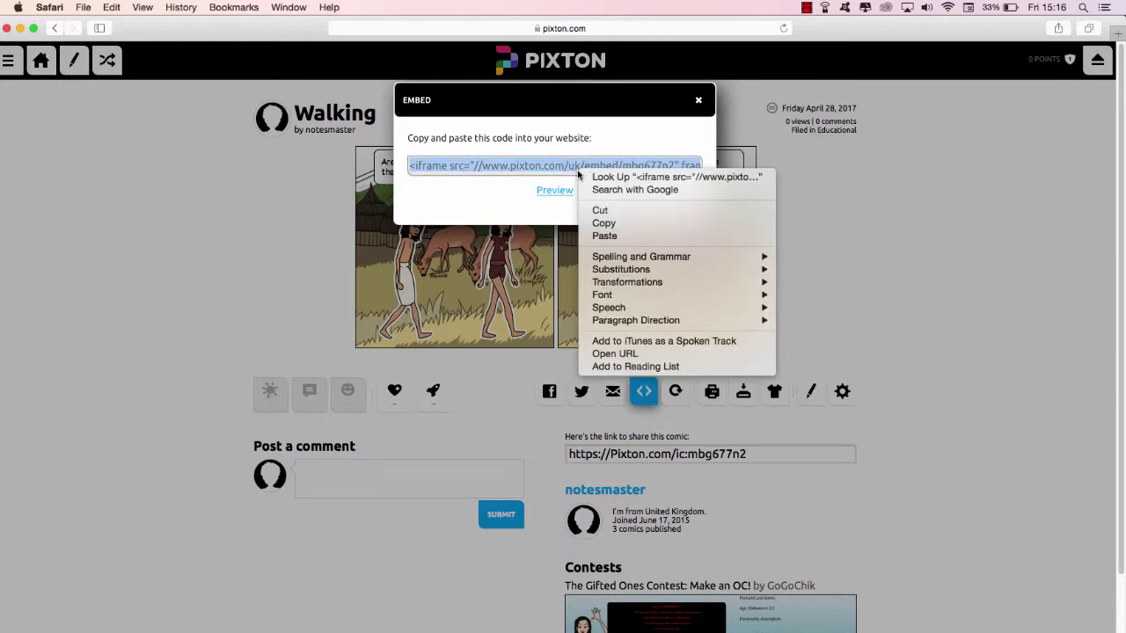
pyautogui.click(603, 225)
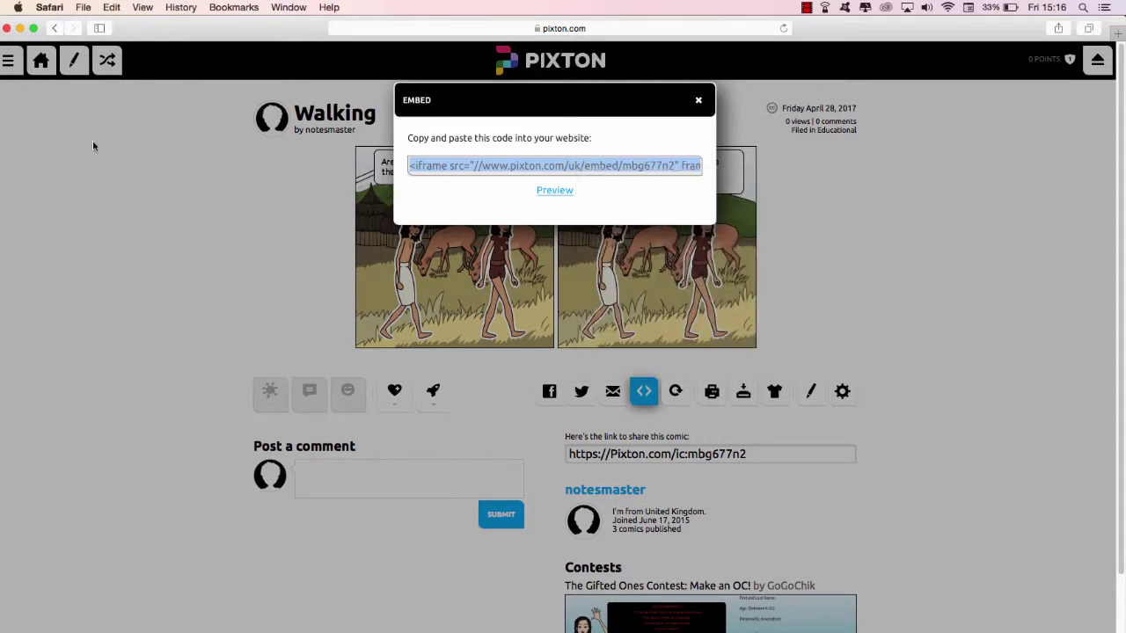
pyautogui.press('super+Tab')
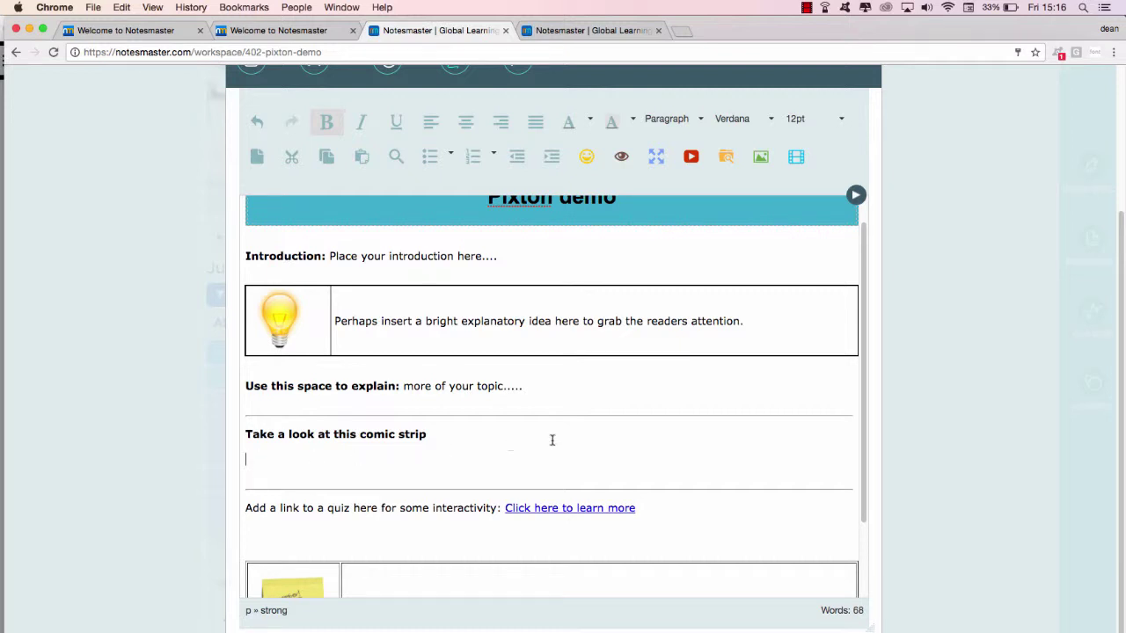
# Paste the Pixton iframe code into the Insert/edit video dialog's Embed tab and insert it
pyautogui.click(794, 158)
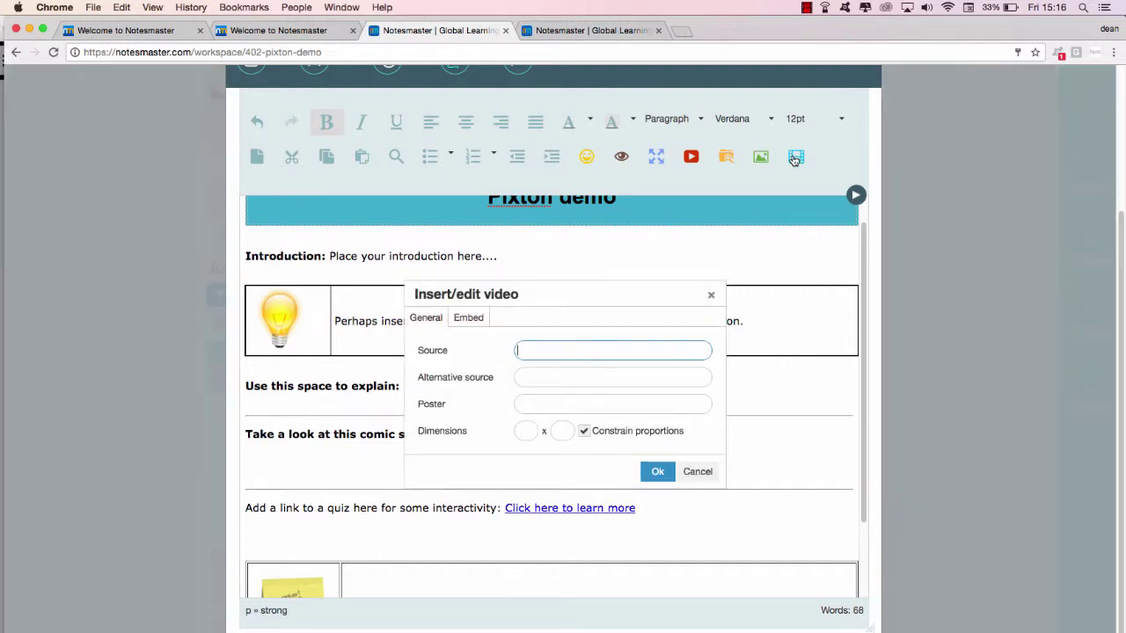
pyautogui.click(481, 320)
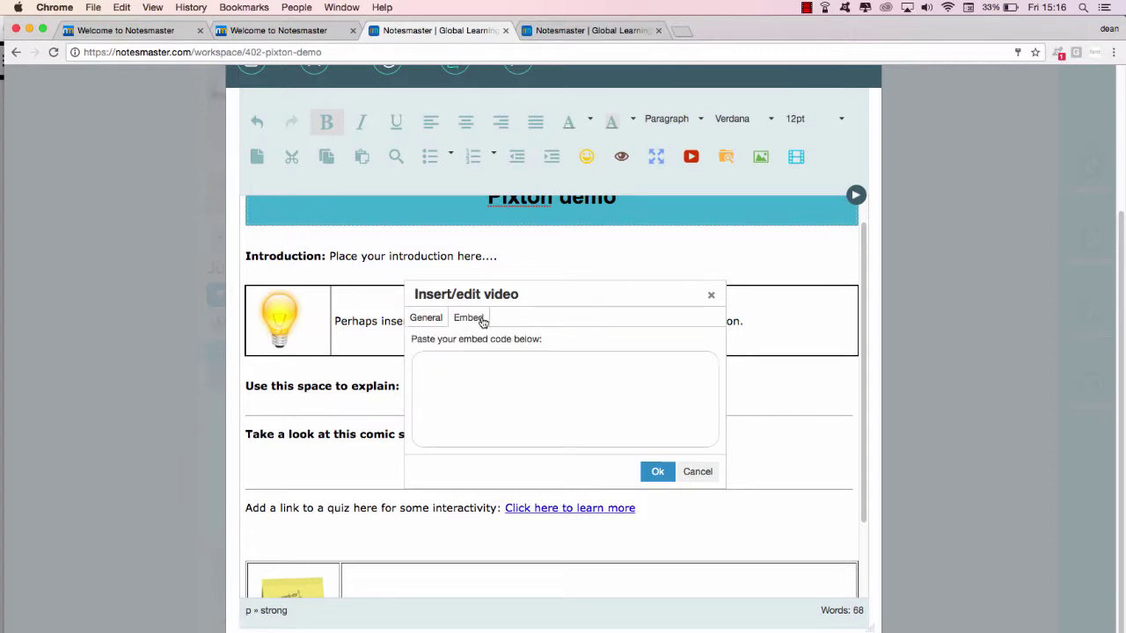
pyautogui.rightClick(451, 368)
pyautogui.click(477, 436)
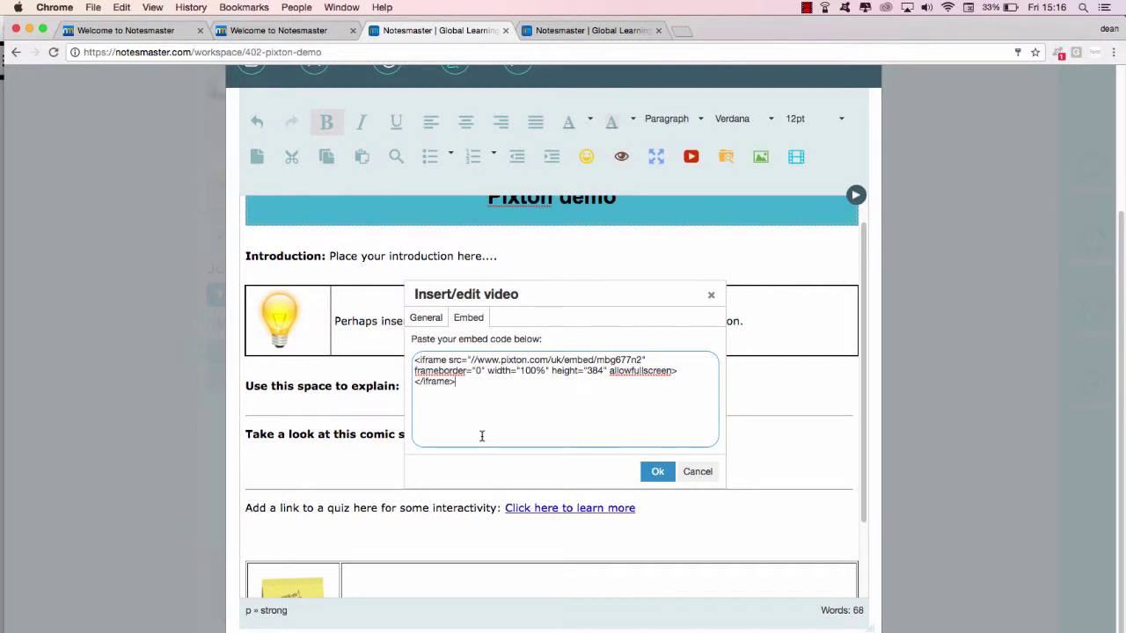
pyautogui.click(656, 473)
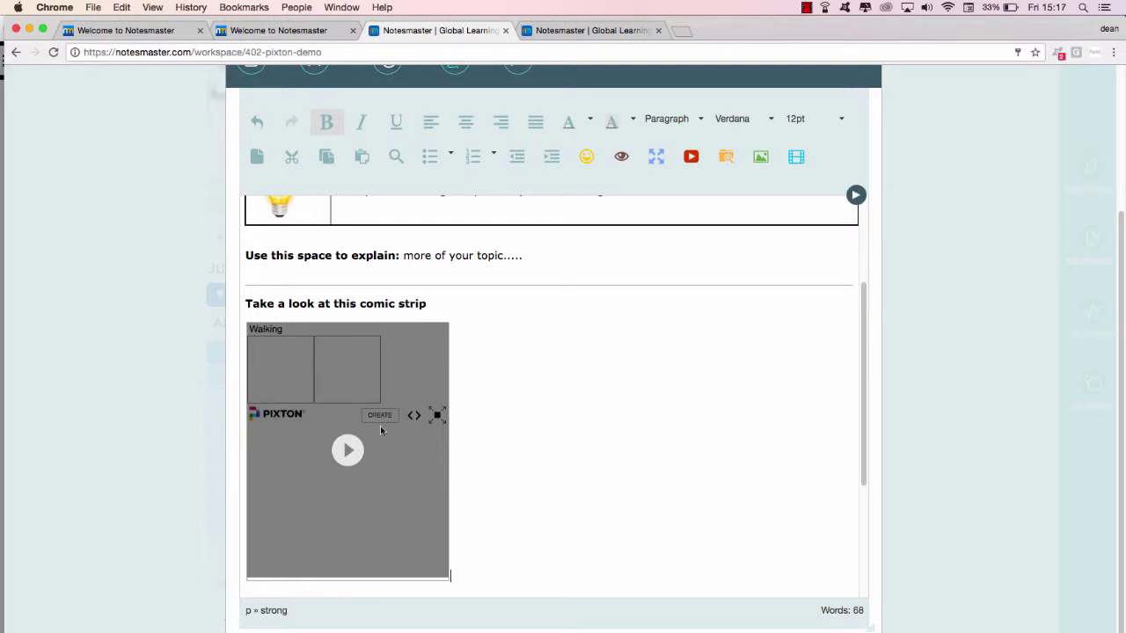
# Load the embedded Walking comic and try viewing it full screen
pyautogui.click(347, 452)
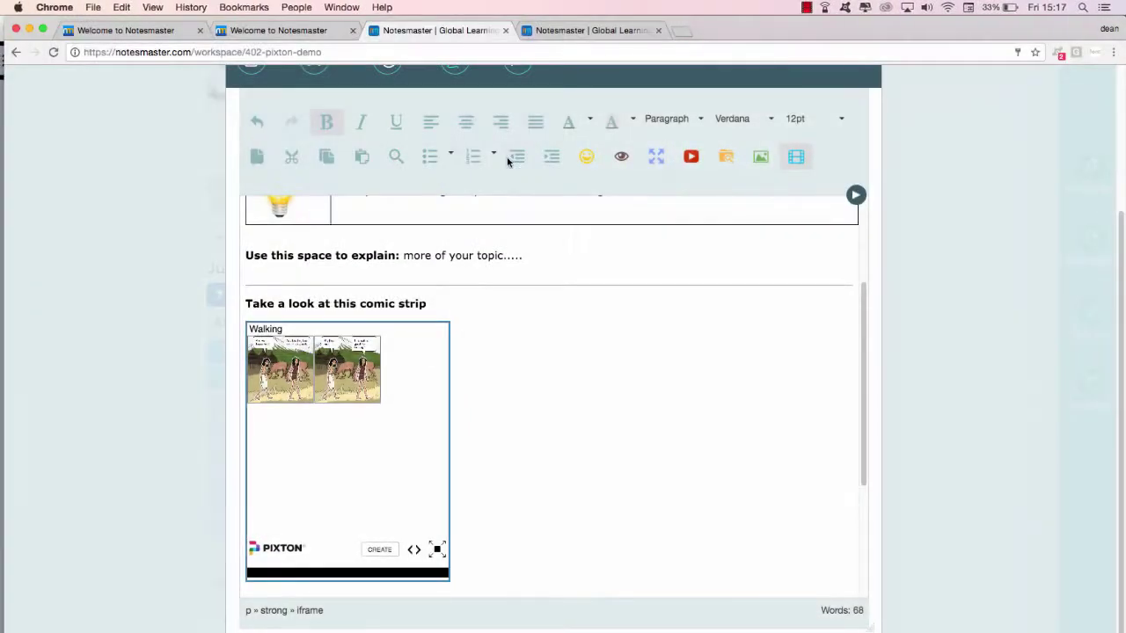
pyautogui.click(437, 551)
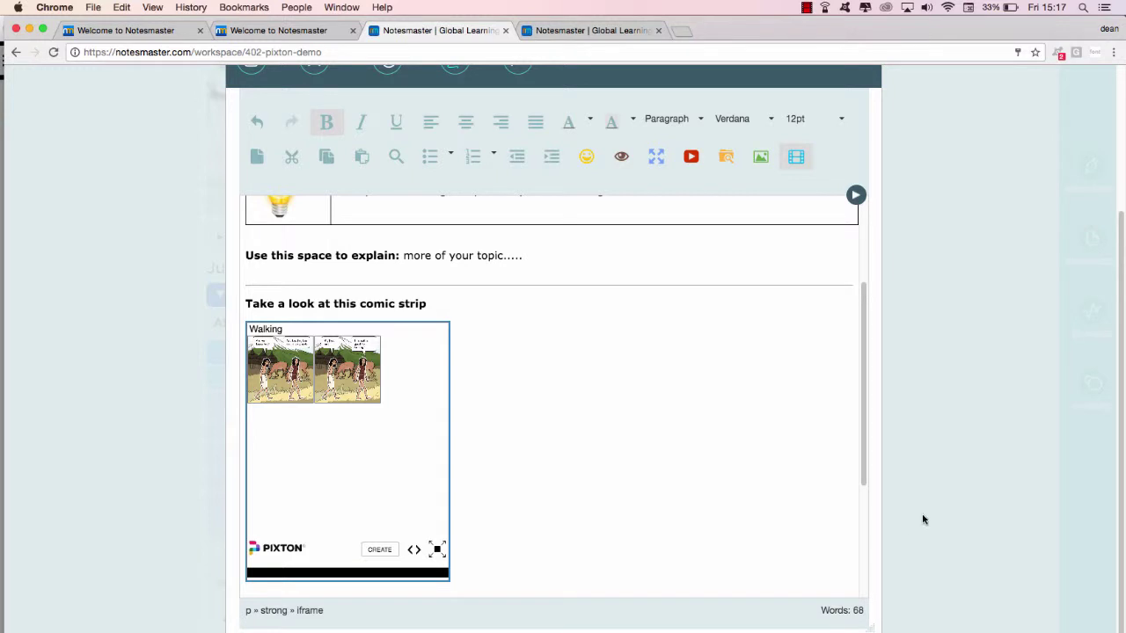
pyautogui.scroll(1, 921, 519)
pyautogui.scroll(-1, 615, 534)
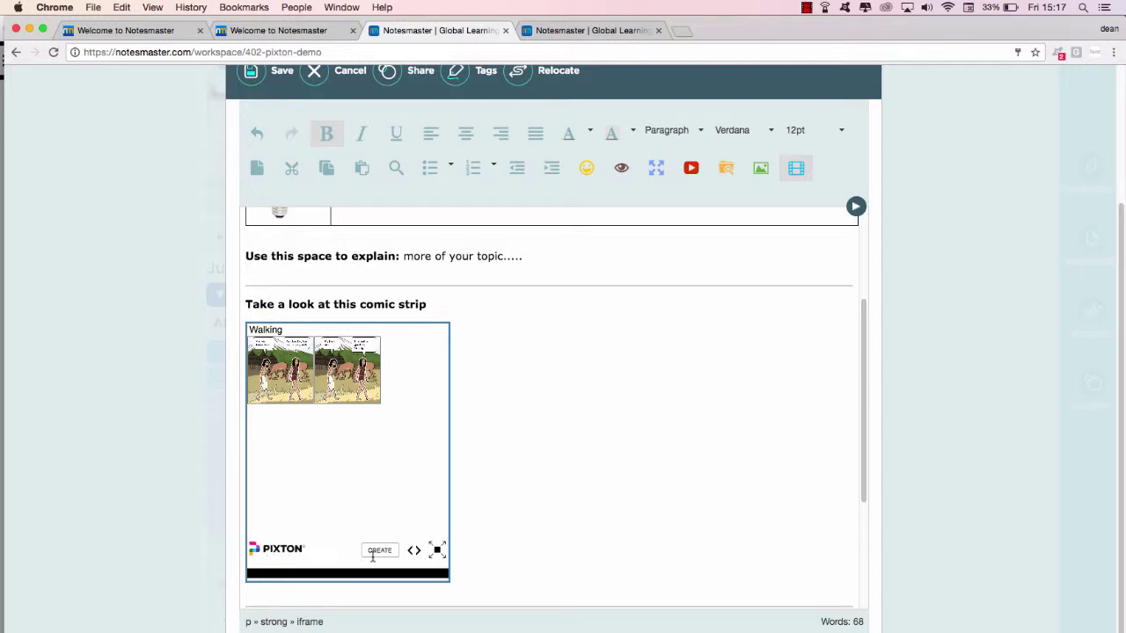
pyautogui.scroll(3, 731, 535)
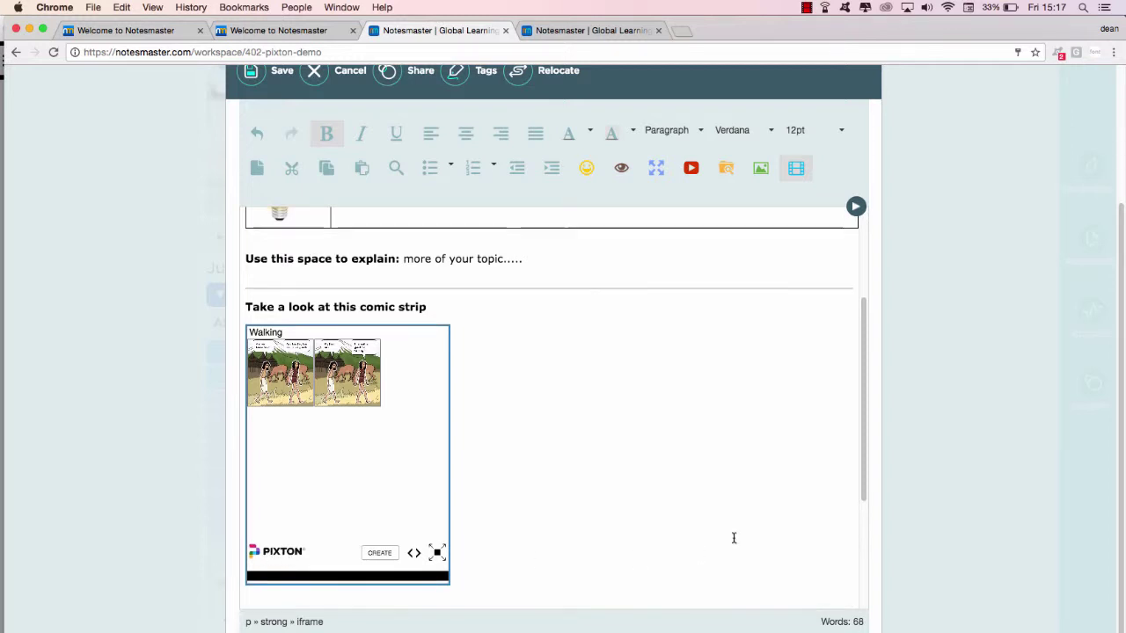
pyautogui.click(626, 172)
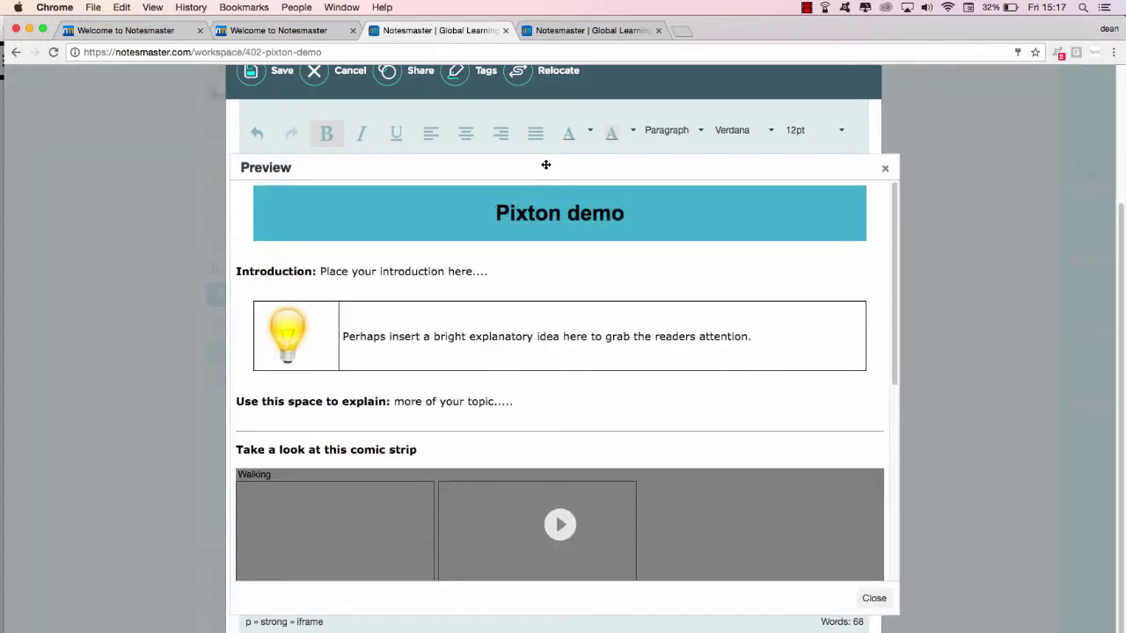
pyautogui.click(884, 171)
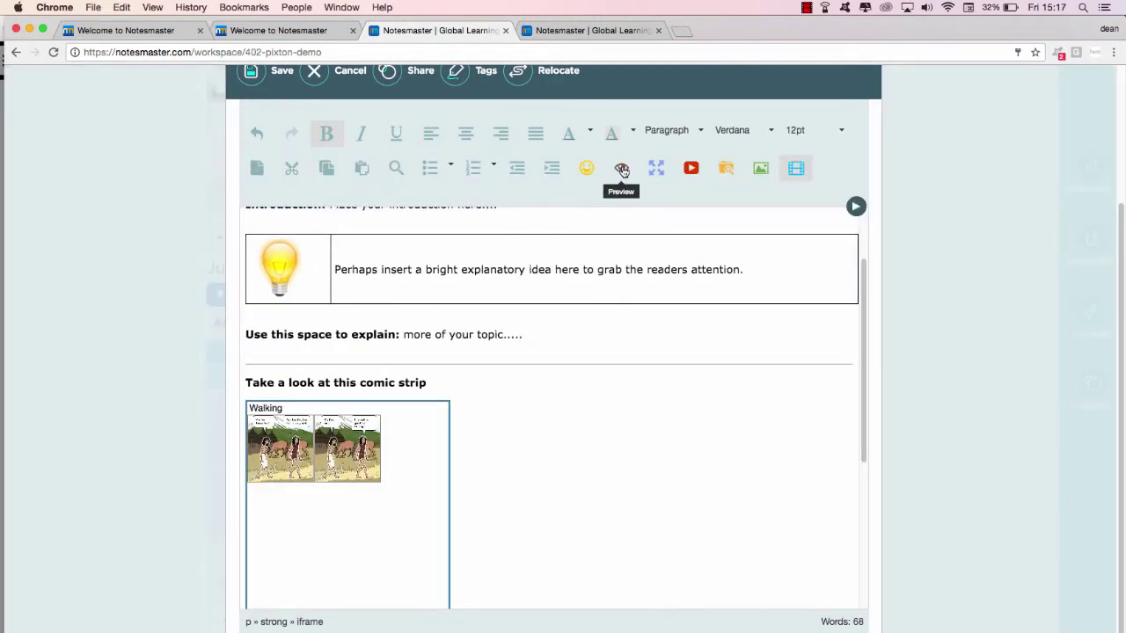
pyautogui.click(621, 170)
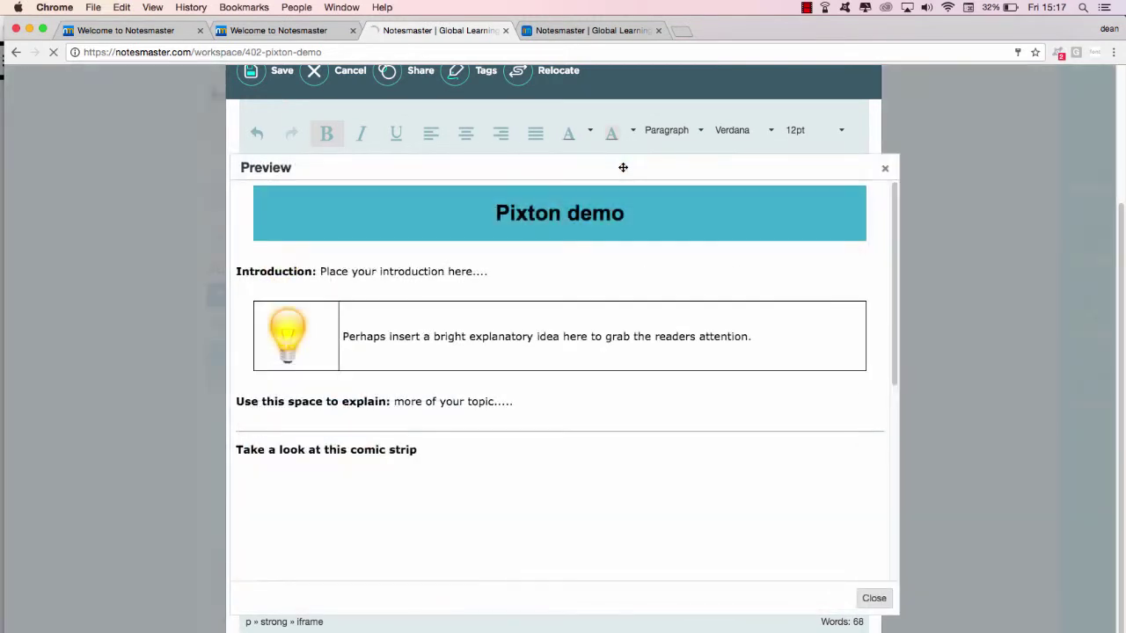
pyautogui.scroll(-2, 582, 325)
pyautogui.scroll(-2, 582, 332)
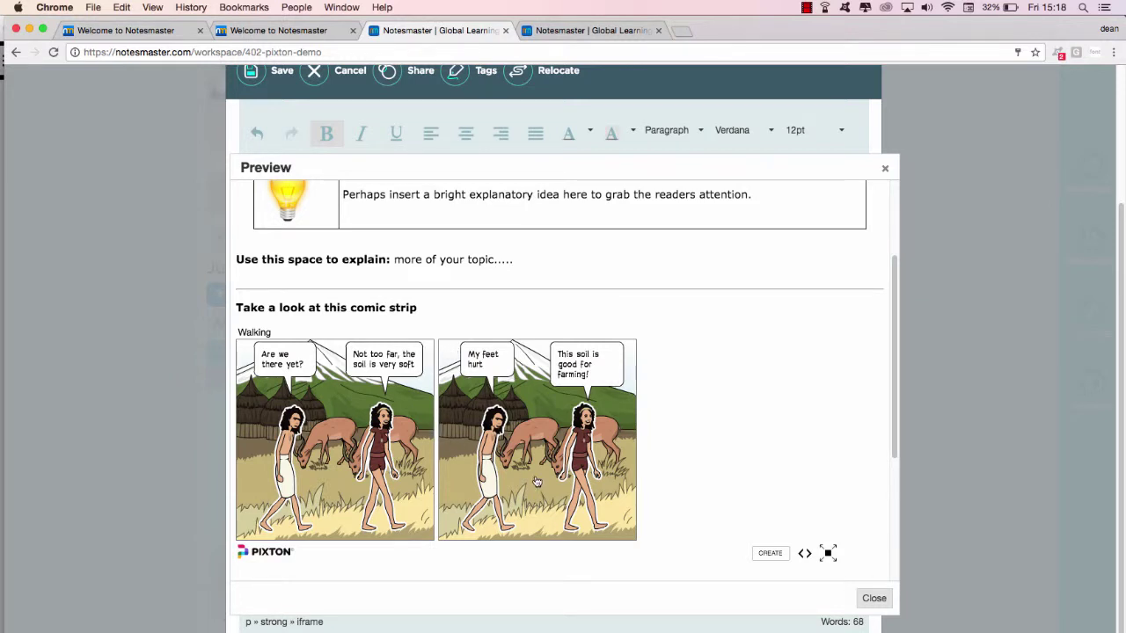
pyautogui.click(874, 597)
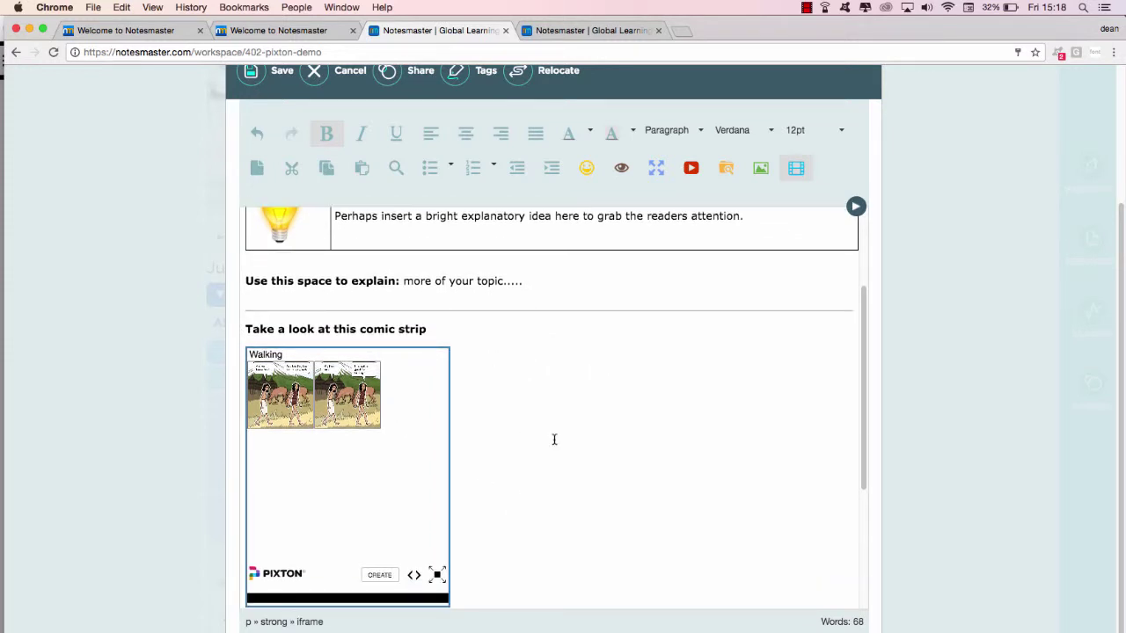
# Close the note editor, confirming Close Editor on the warning prompt
pyautogui.scroll(-3, 825, 463)
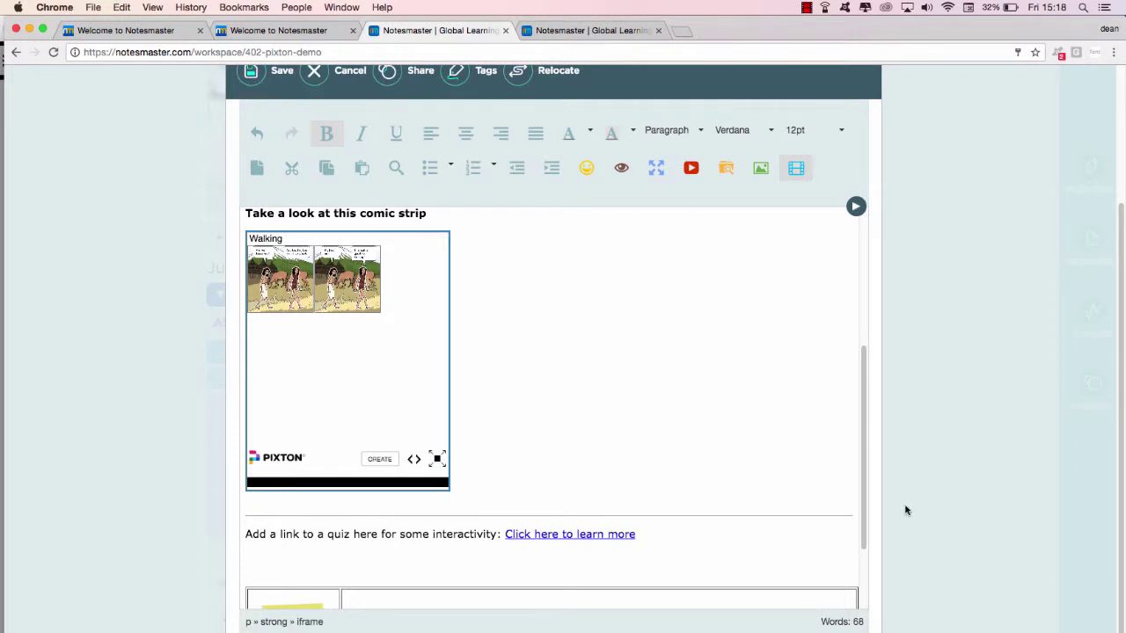
pyautogui.scroll(-1, 905, 510)
pyautogui.scroll(5, 915, 563)
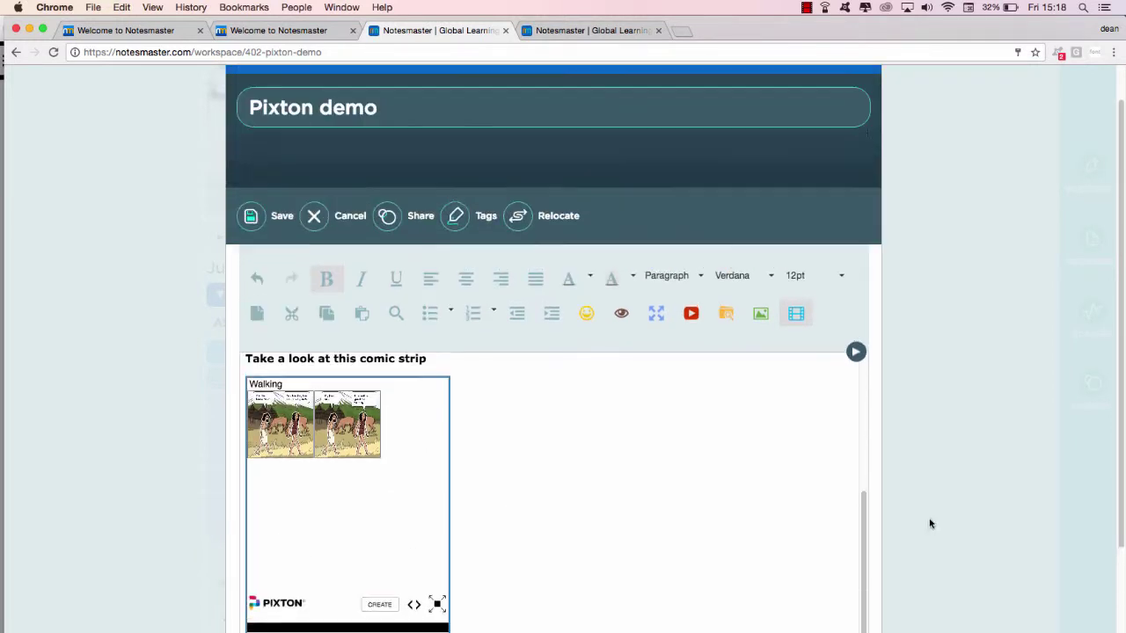
pyautogui.scroll(2, 945, 96)
pyautogui.click(860, 105)
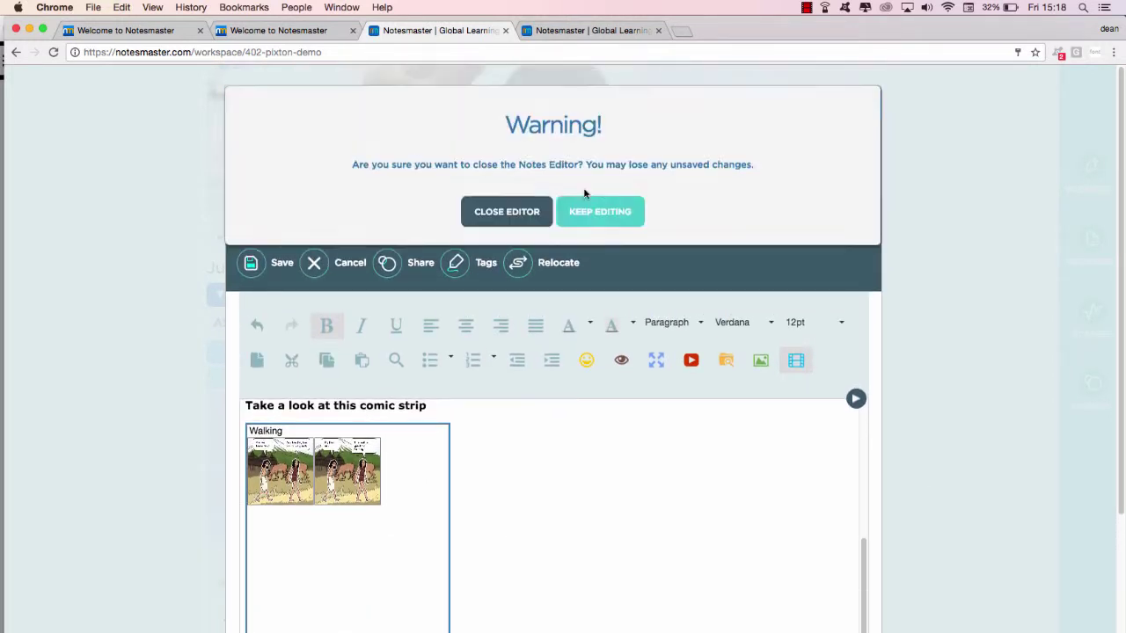
pyautogui.click(519, 210)
pyautogui.scroll(-3, 269, 357)
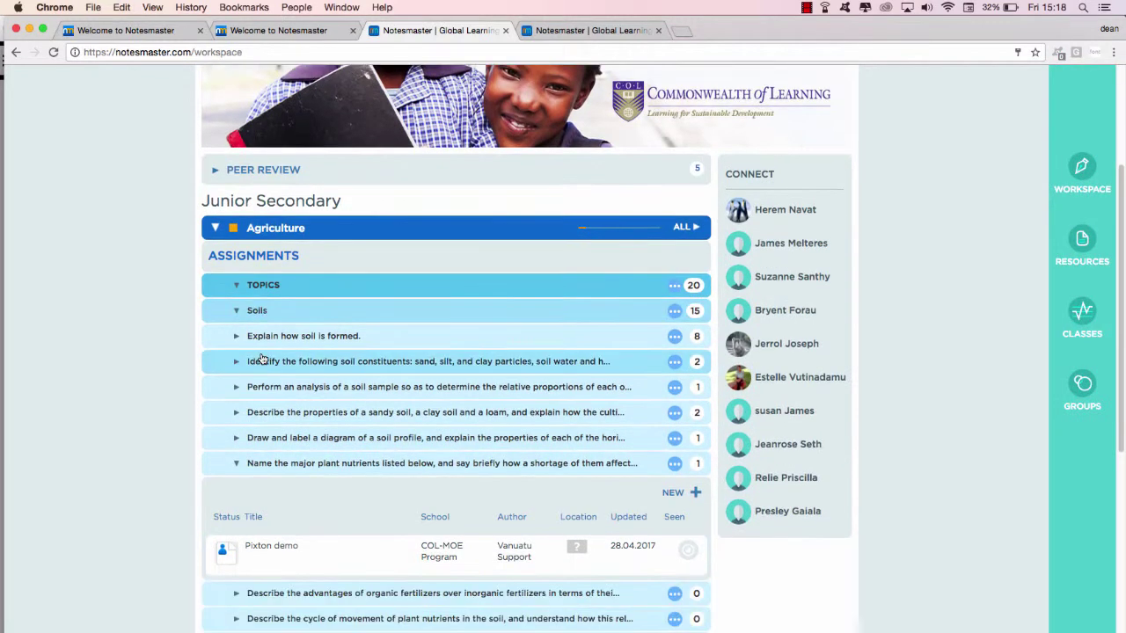
# Open the Pixton demo note from the workspace list and scroll down to the Walking comic
pyautogui.click(309, 571)
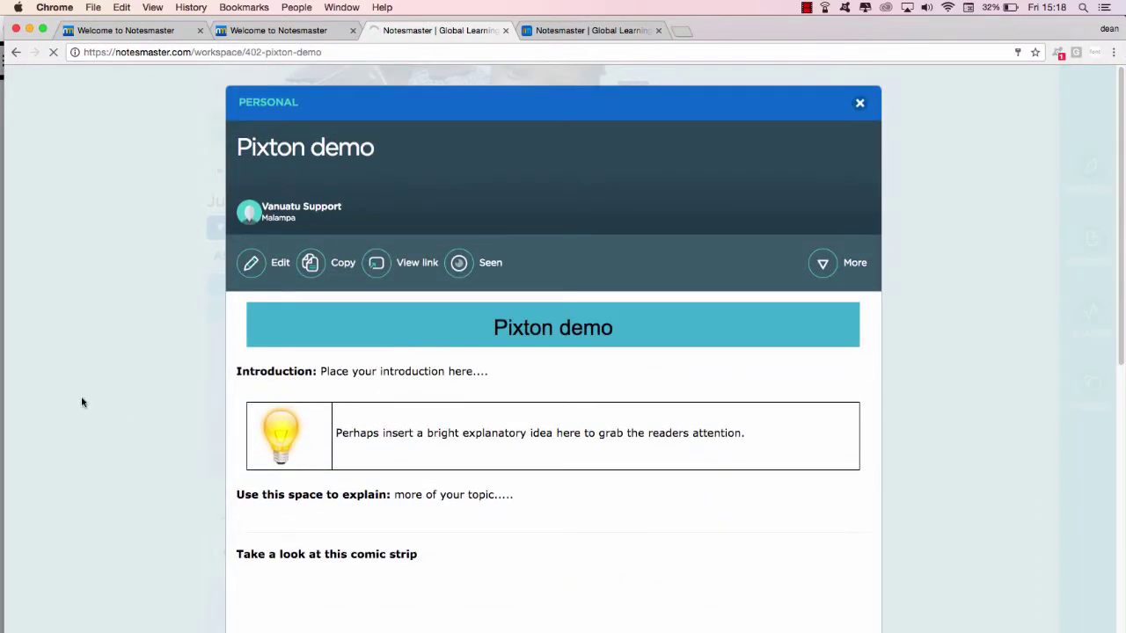
pyautogui.scroll(-5, 583, 344)
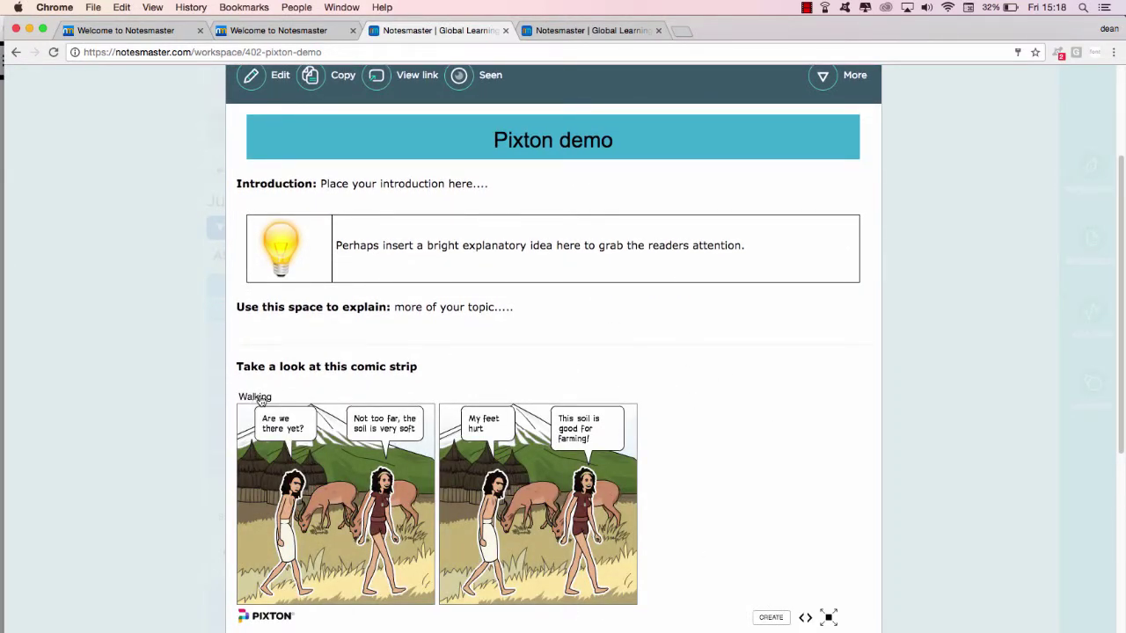
pyautogui.scroll(-3, 258, 401)
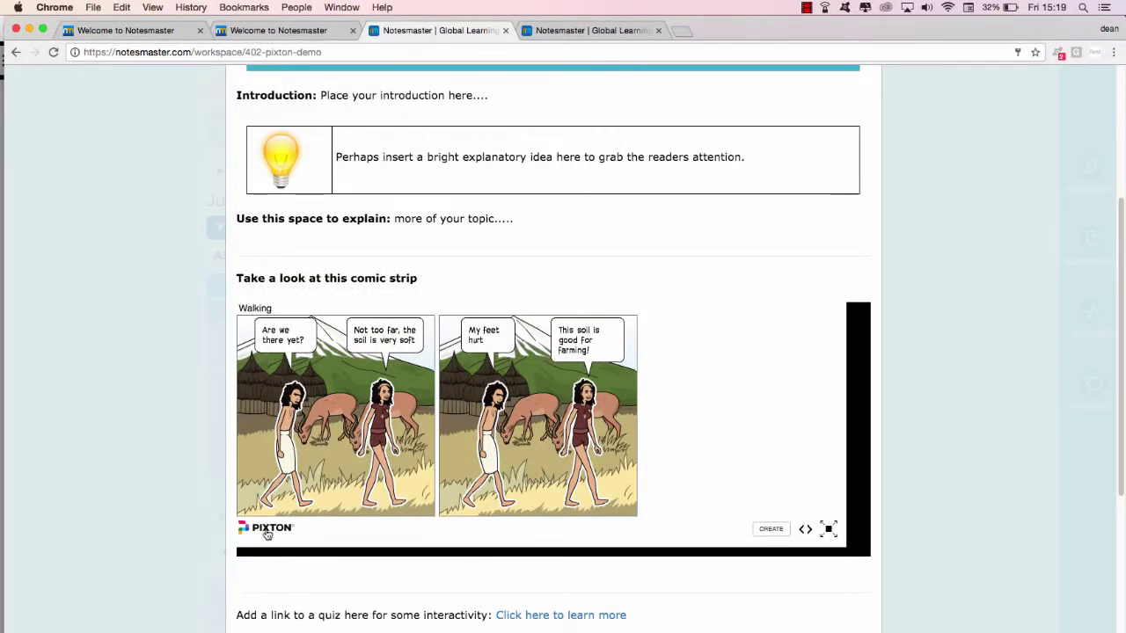
# Open Pixton's comic-making home page from the comic's CREATE link, then return to Notesmaster's Agriculture Soils list
pyautogui.click(767, 531)
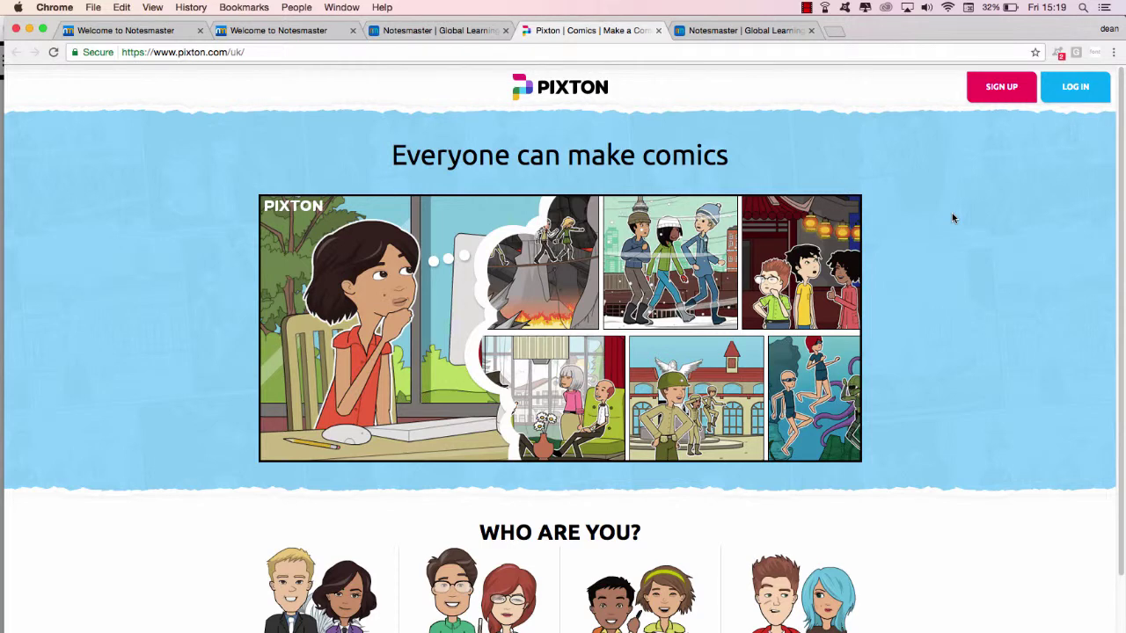
pyautogui.click(417, 37)
pyautogui.scroll(-2, 587, 497)
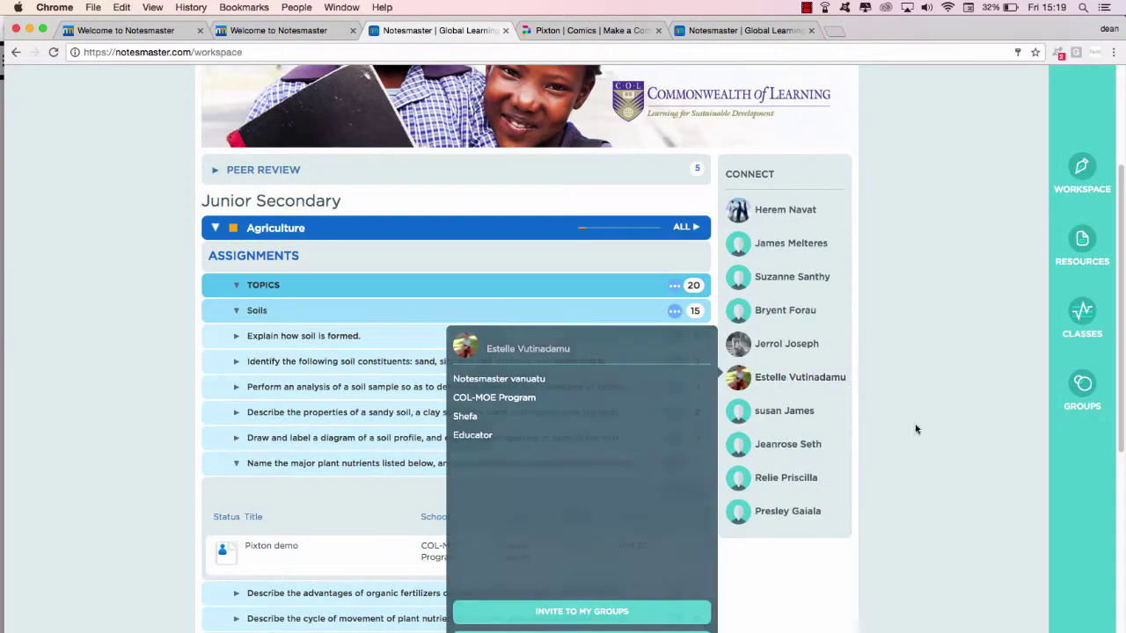
# Reopen the 'Pixton demo' note and scroll through it to confirm the Walking comic loads
pyautogui.click(349, 536)
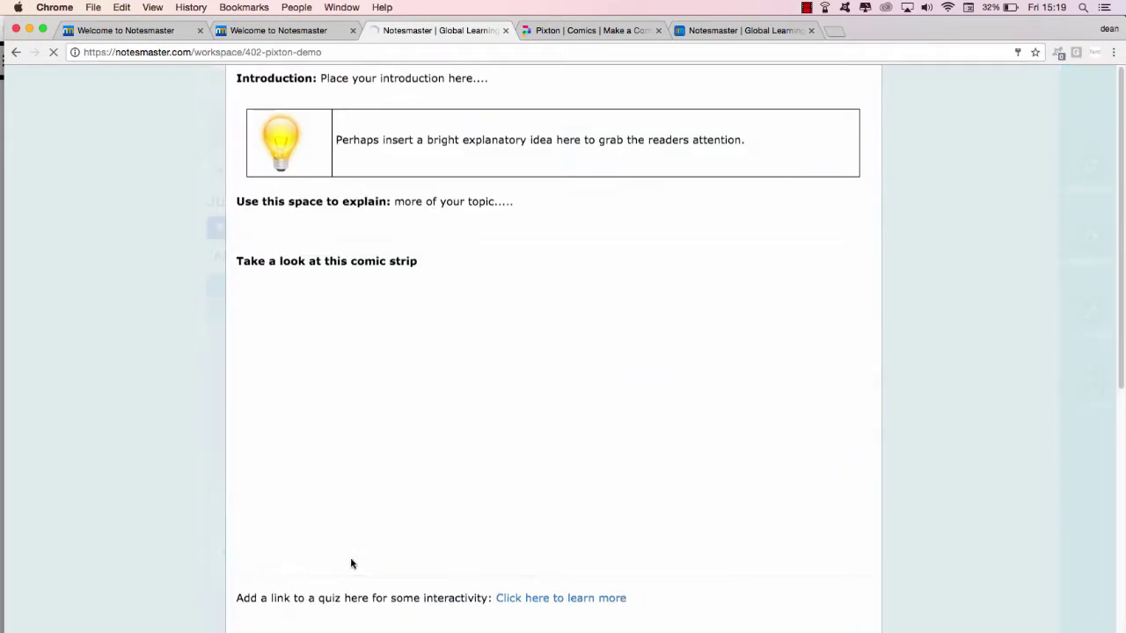
pyautogui.scroll(-5, 359, 492)
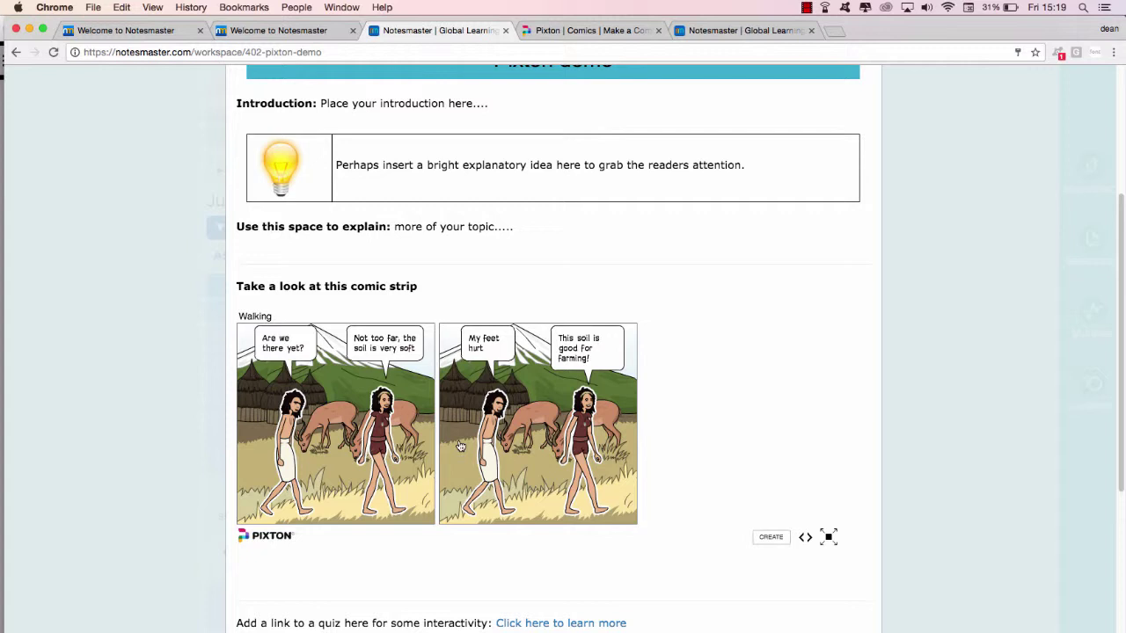
pyautogui.scroll(2, 572, 282)
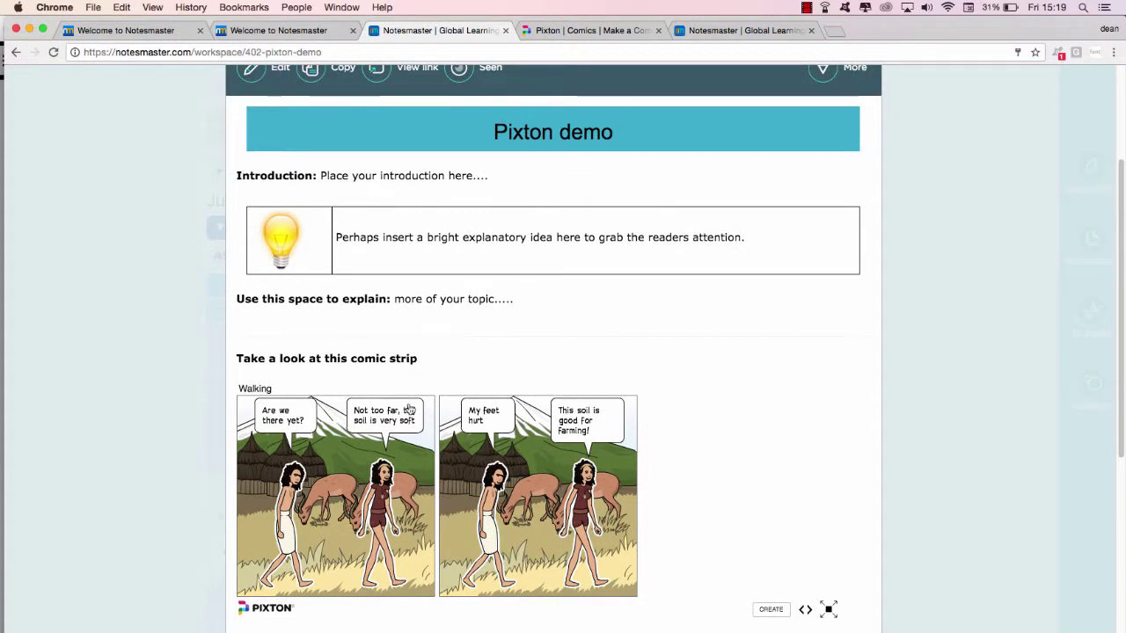
pyautogui.scroll(1, 216, 285)
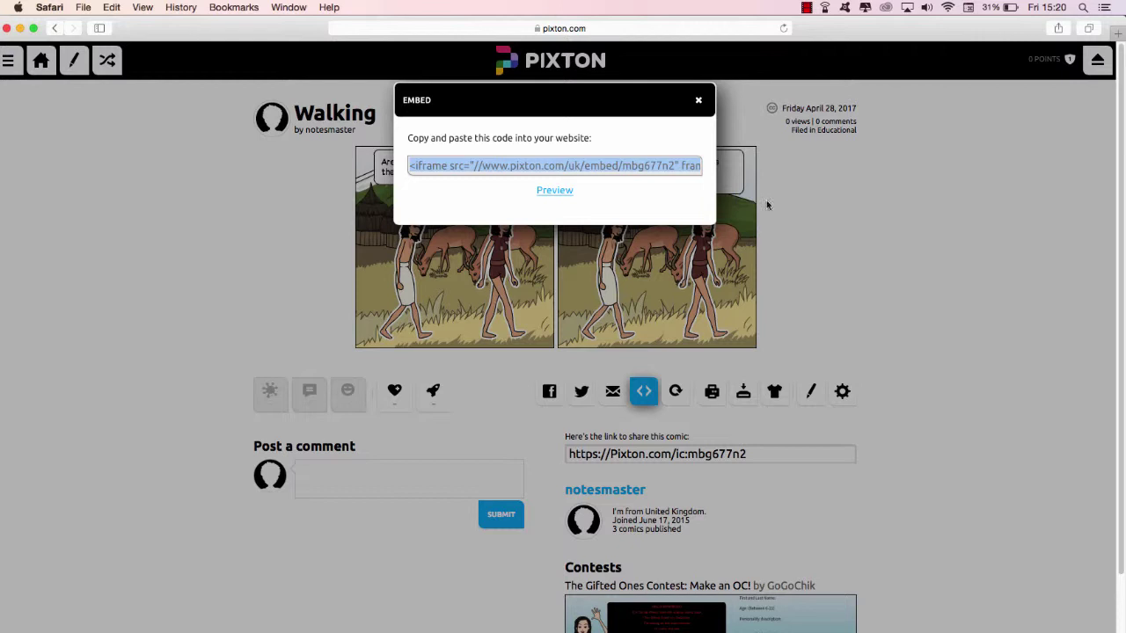
# Preview the embedded two-panel Walking comic from the Embed popup and exit full-screen view
pyautogui.click(563, 191)
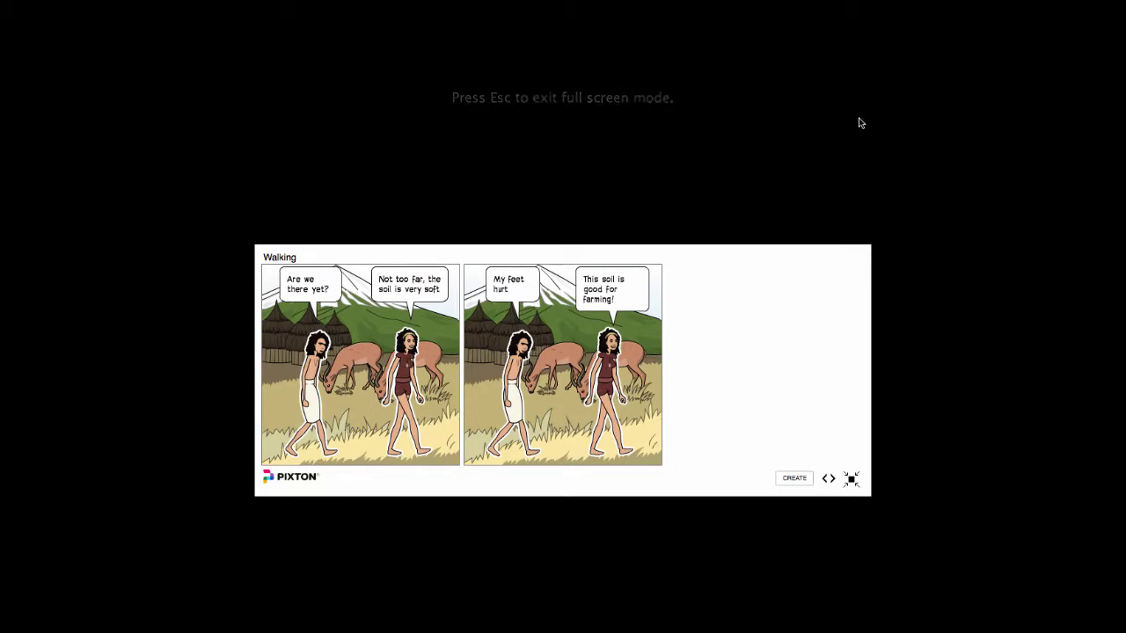
pyautogui.press('Escape')
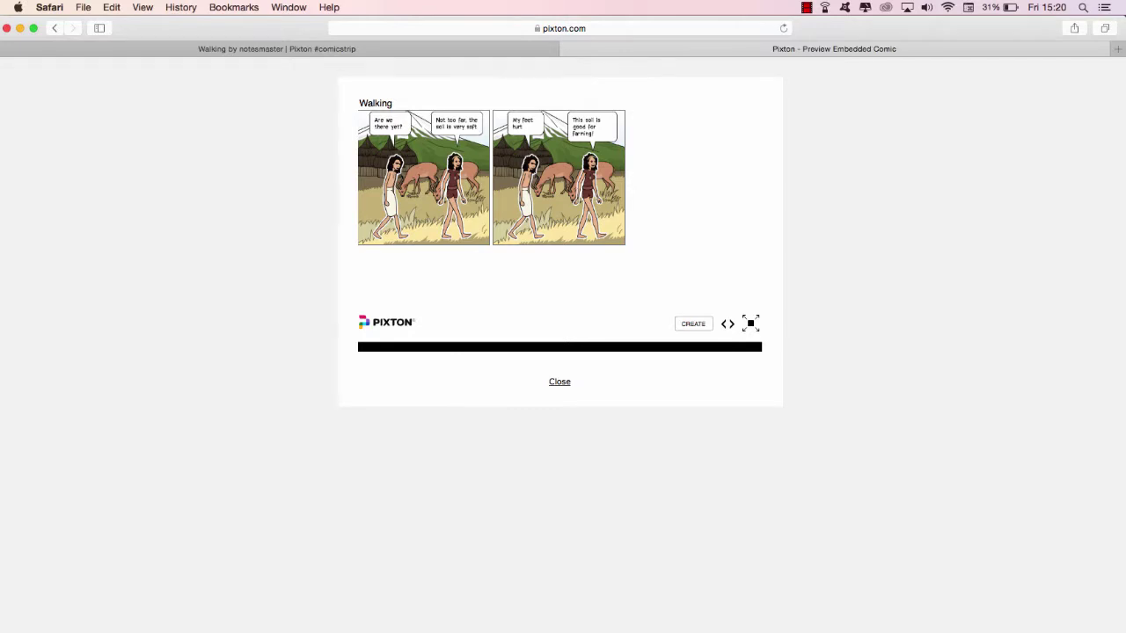
# Switch back to Chrome and scroll up to the 'Pixton demo' note's heading
pyautogui.press('super+Tab')
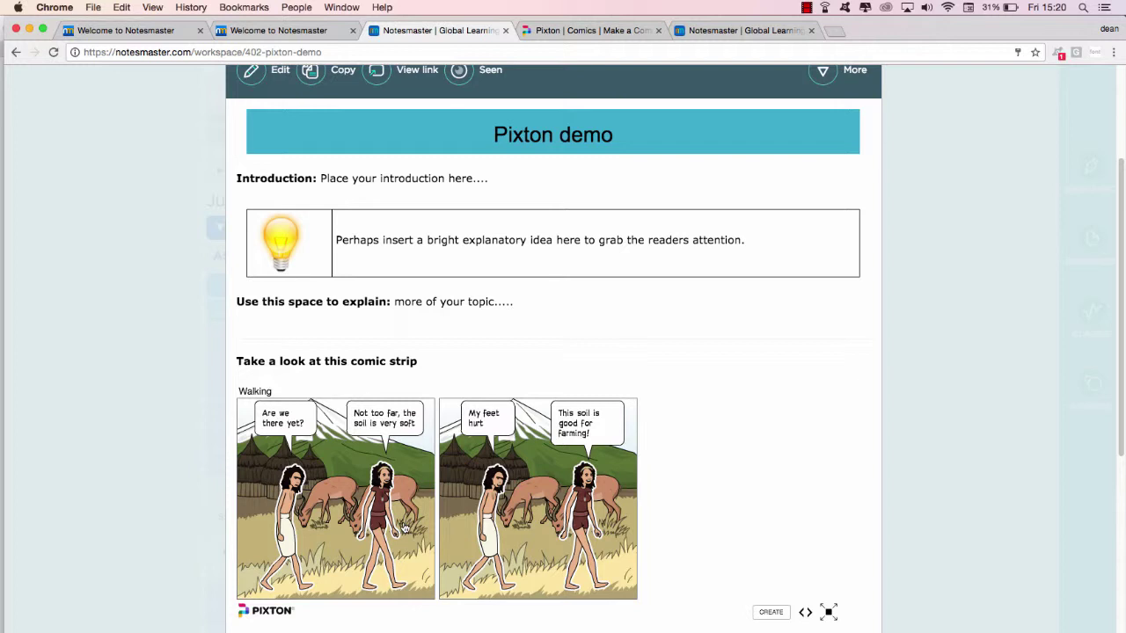
pyautogui.scroll(3, 414, 500)
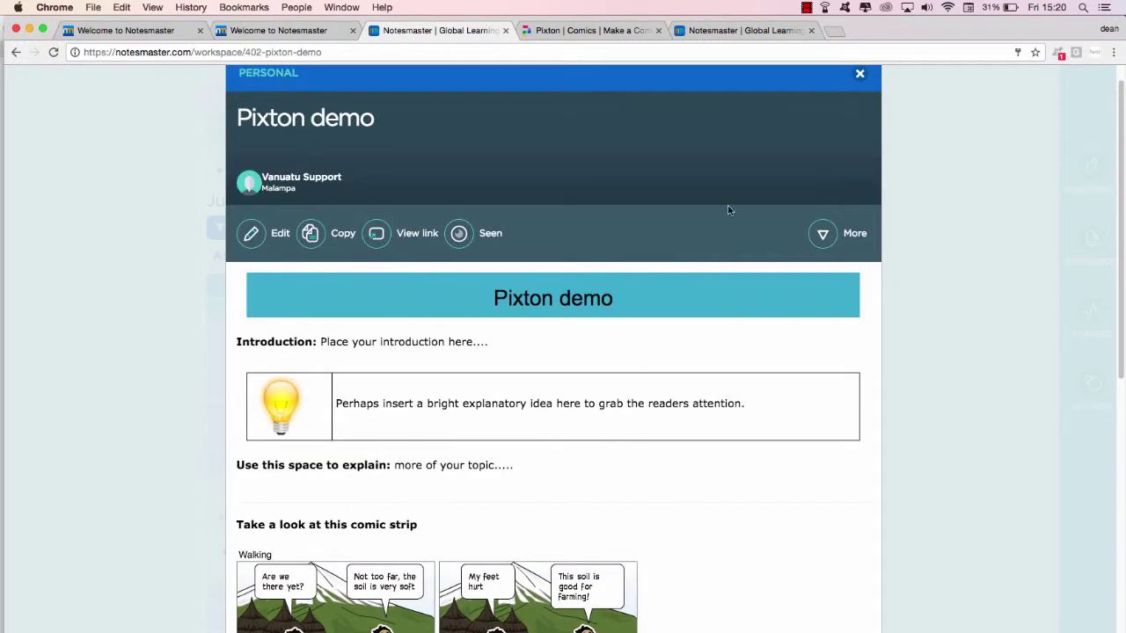